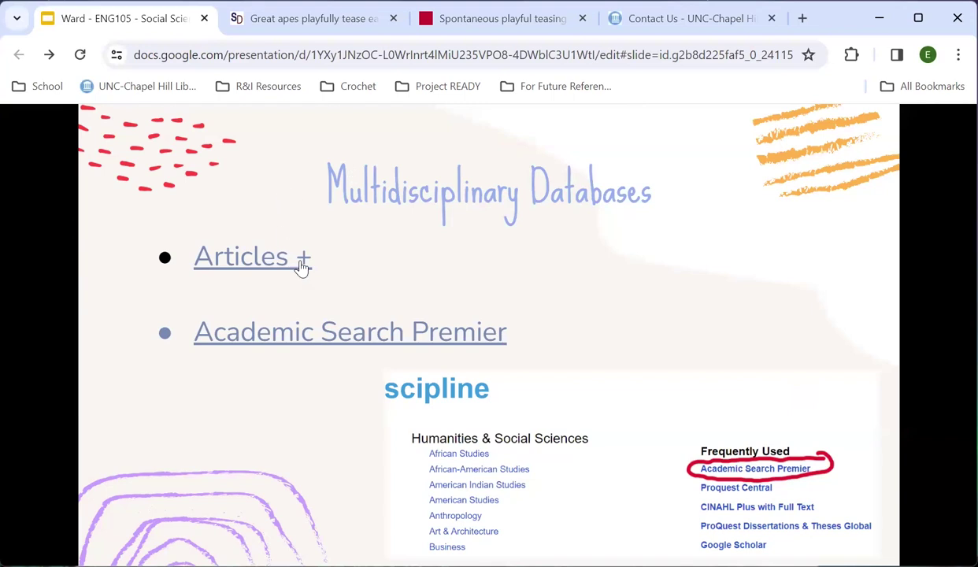
- Open Articles+ from the slide and enter the keyword query "compassion fatigue" AND "healthcare"
{"action": "left_click", "coordinate": [241, 261]}
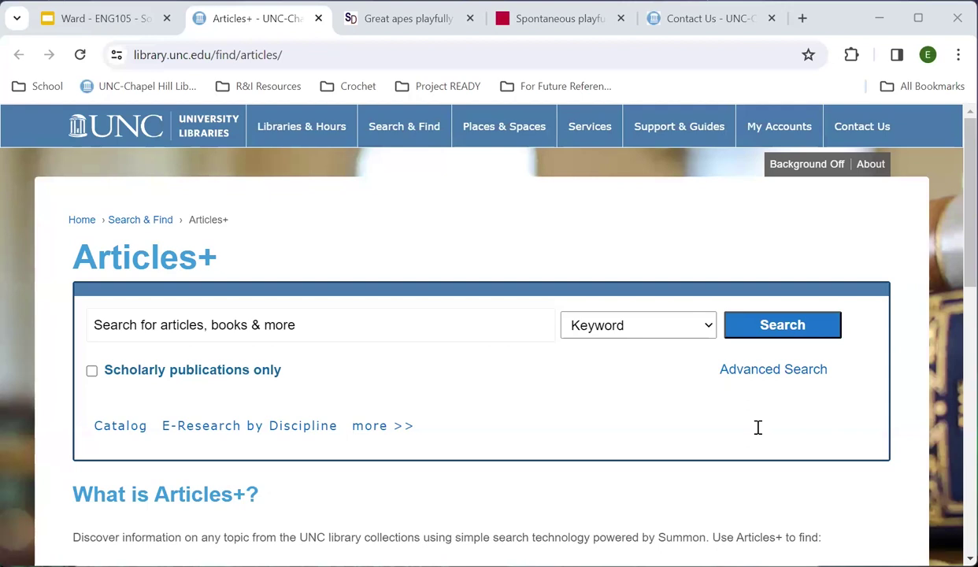
{"action": "left_click", "coordinate": [190, 323]}
{"action": "type", "text": "\"compassion fatigur"}
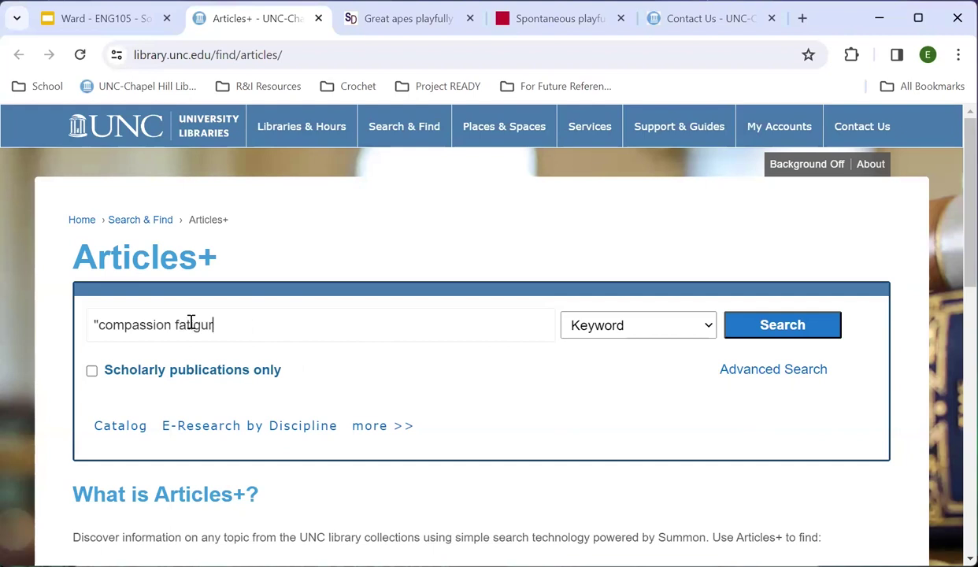
{"action": "key", "text": "BackSpace"}
{"action": "type", "text": "e\" AND \"healthcare\""}
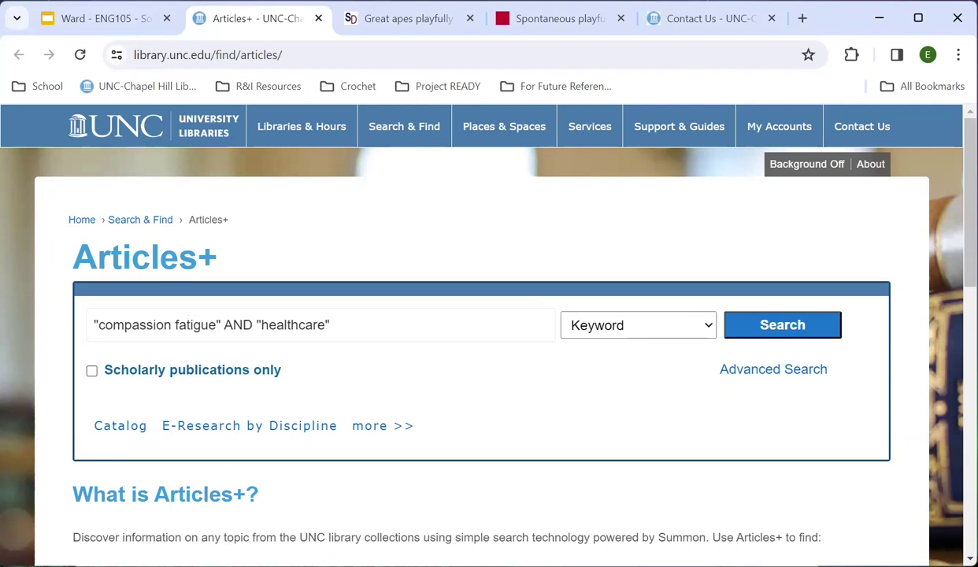
- Limit the Articles+ search to scholarly publications only and run it
{"action": "left_click_drag", "start_coordinate": [95, 324], "coordinate": [215, 332]}
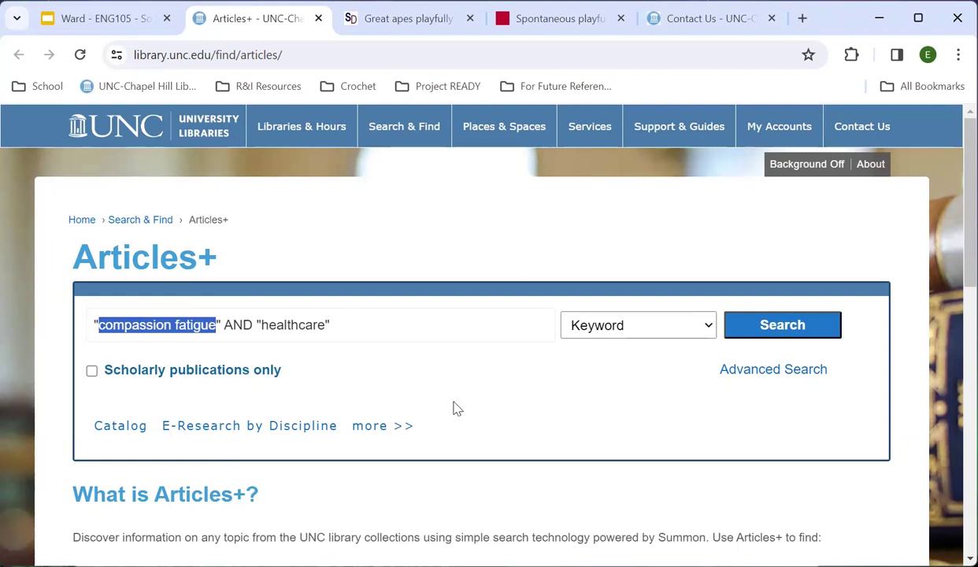
{"action": "mouse_move", "coordinate": [252, 323]}
{"action": "left_mouse_down"}
{"action": "mouse_move", "coordinate": [220, 323]}
{"action": "mouse_move", "coordinate": [245, 332]}
{"action": "left_mouse_up"}
{"action": "left_click", "coordinate": [245, 331]}
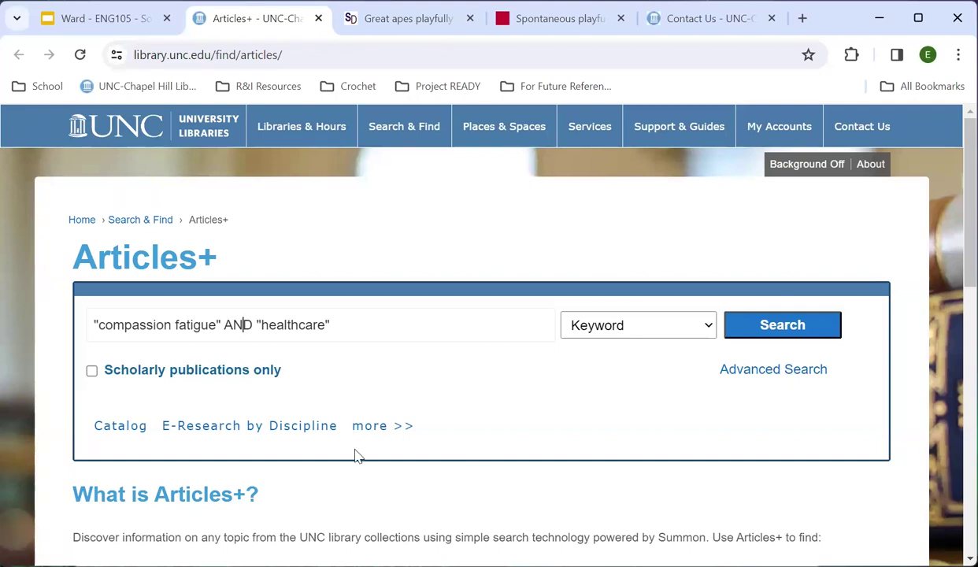
{"action": "left_click", "coordinate": [92, 373]}
{"action": "left_click", "coordinate": [794, 328]}
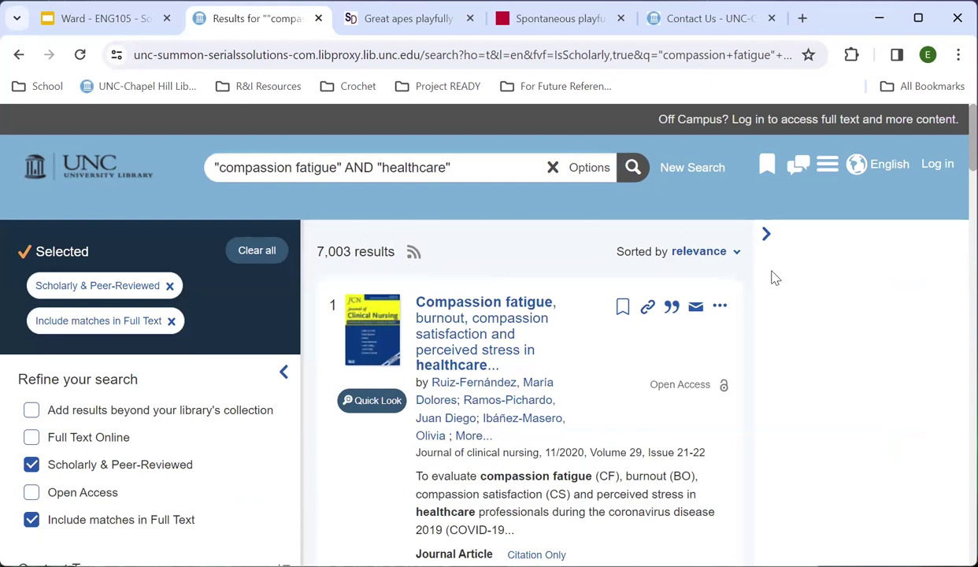
- Review the available refinement options and filter the results to the psychology discipline
{"action": "scroll", "coordinate": [772, 275], "scroll_direction": "down", "scroll_amount": 1}
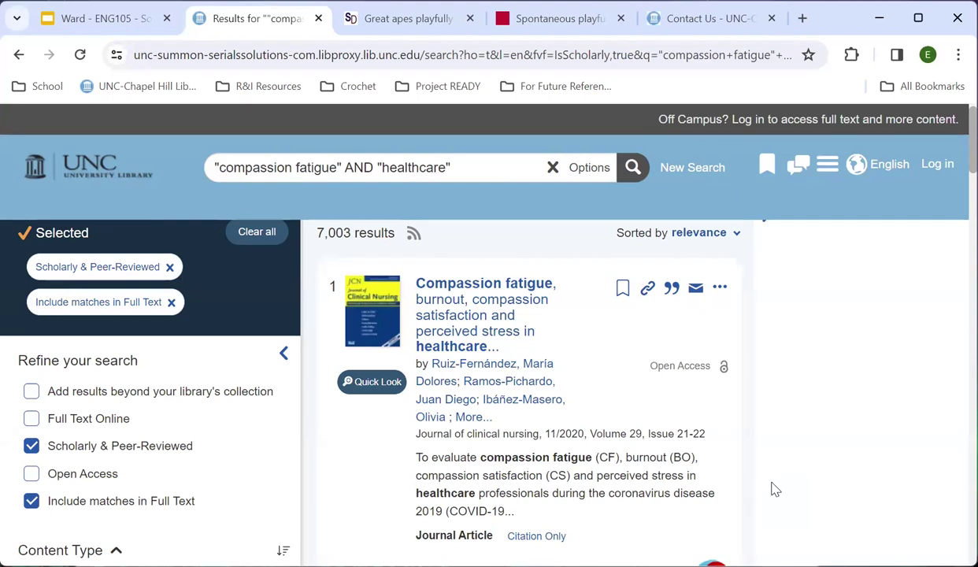
{"action": "scroll", "coordinate": [772, 489], "scroll_direction": "down", "scroll_amount": 1}
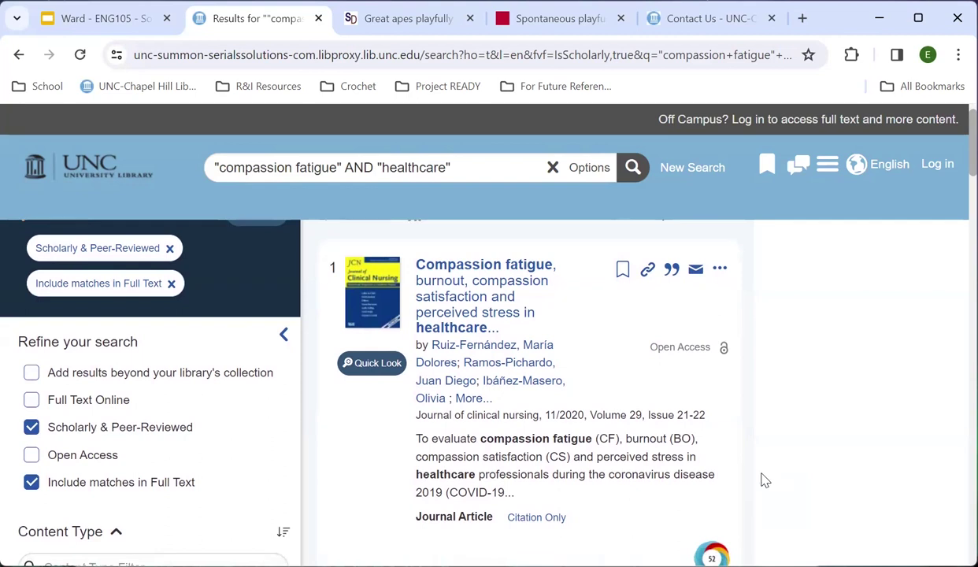
{"action": "scroll", "coordinate": [763, 480], "scroll_direction": "down", "scroll_amount": 2}
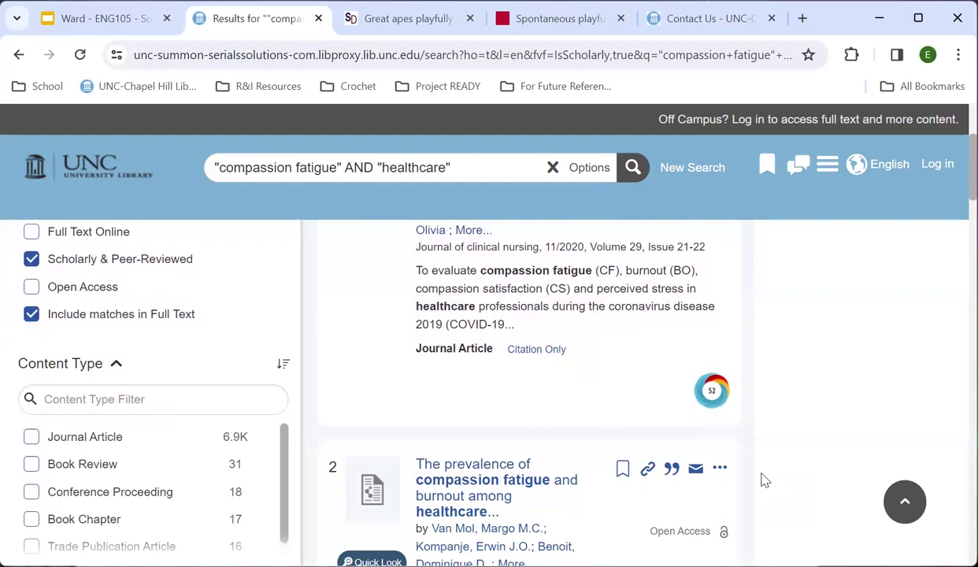
{"action": "scroll", "coordinate": [764, 480], "scroll_direction": "down", "scroll_amount": 2}
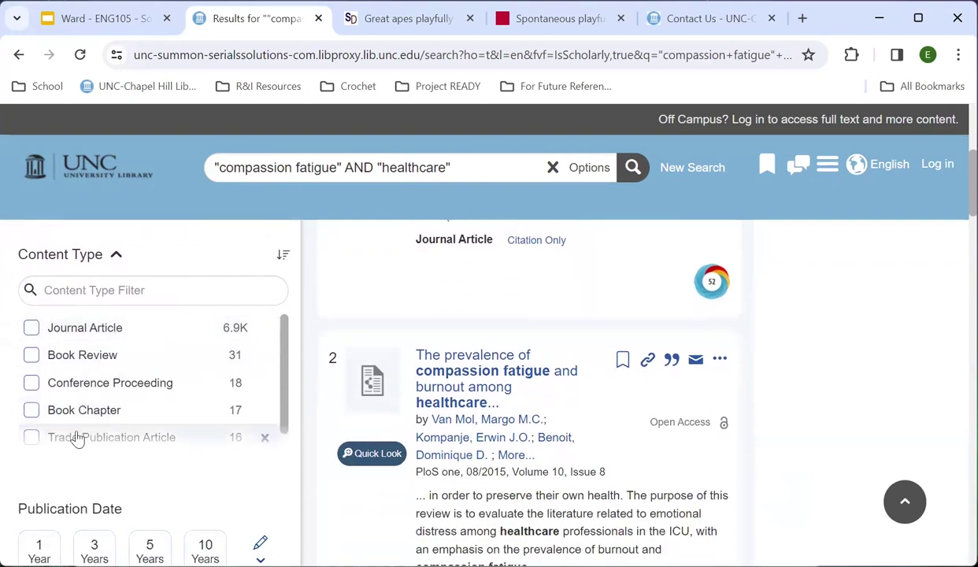
{"action": "scroll", "coordinate": [197, 449], "scroll_direction": "down", "scroll_amount": 1}
{"action": "scroll", "coordinate": [322, 464], "scroll_direction": "down", "scroll_amount": 2}
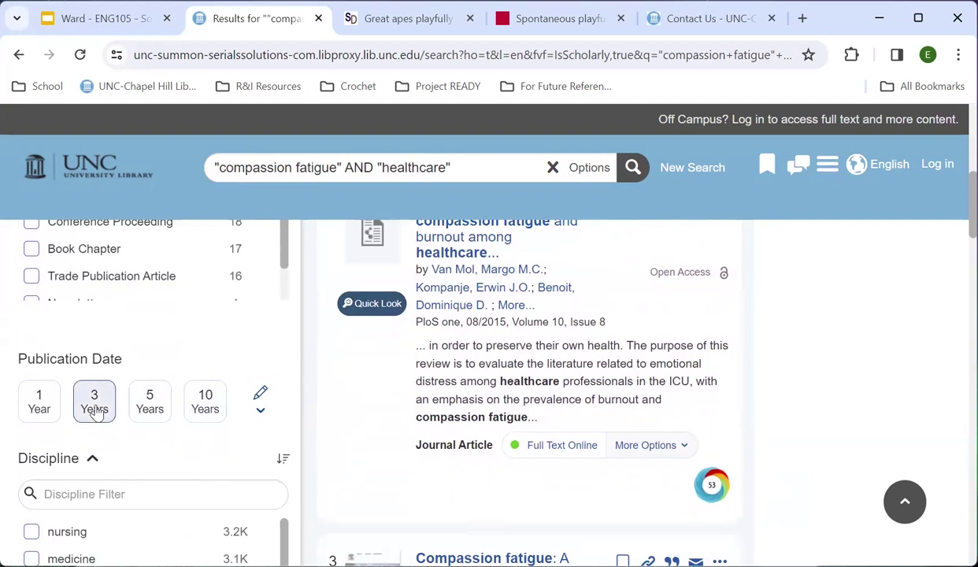
{"action": "scroll", "coordinate": [353, 449], "scroll_direction": "down", "scroll_amount": 2}
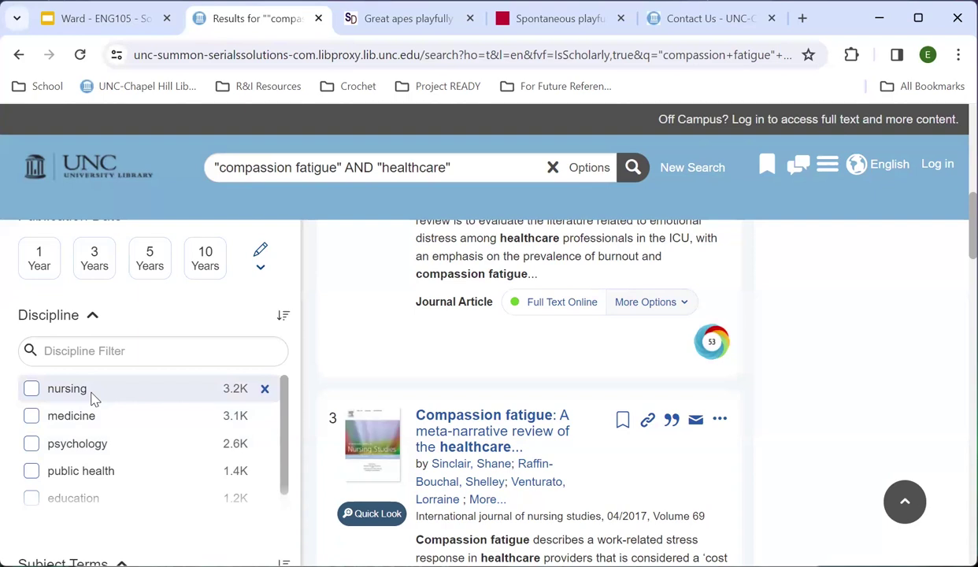
{"action": "left_click", "coordinate": [68, 445]}
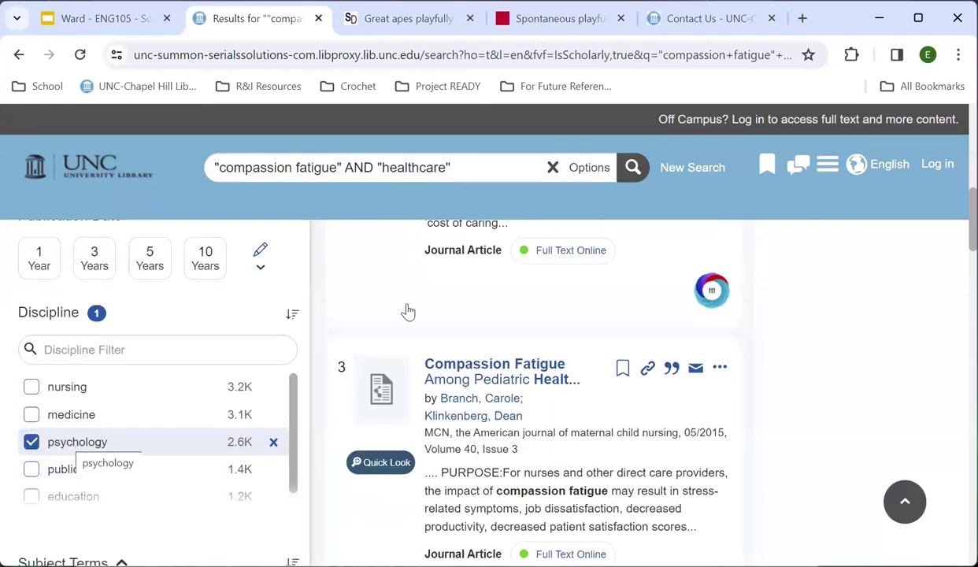
- Look through the filtered results and open the record for "Compassion Fatigue Among Pediatric Healthcare Providers"
{"action": "scroll", "coordinate": [870, 355], "scroll_direction": "up", "scroll_amount": 5}
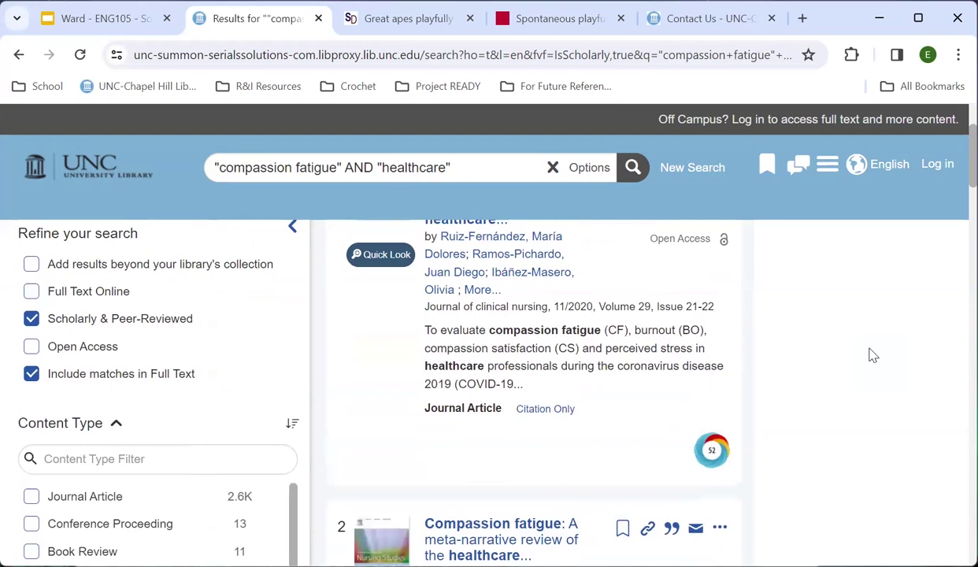
{"action": "scroll", "coordinate": [869, 354], "scroll_direction": "up", "scroll_amount": 2}
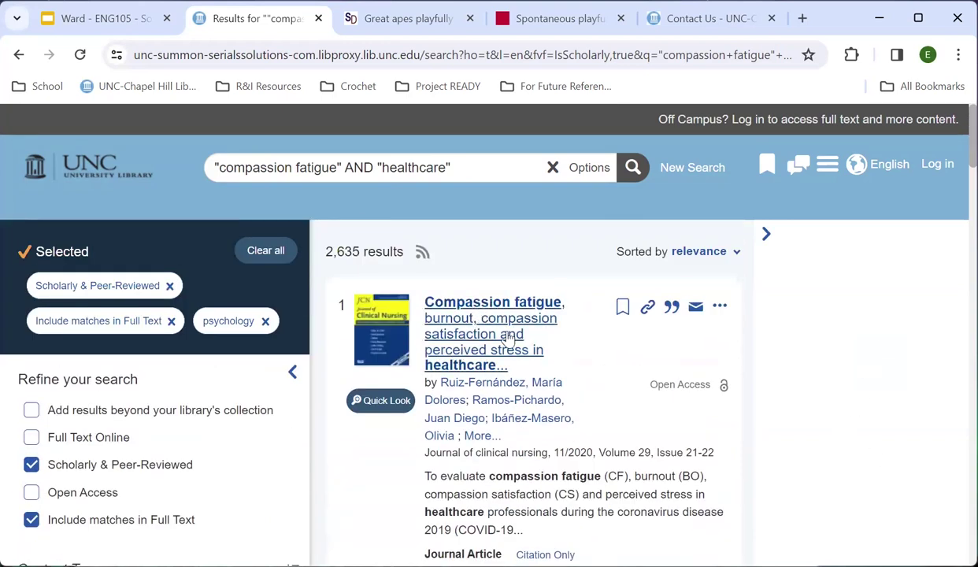
{"action": "scroll", "coordinate": [529, 370], "scroll_direction": "down", "scroll_amount": 3}
{"action": "scroll", "coordinate": [528, 370], "scroll_direction": "down", "scroll_amount": 1}
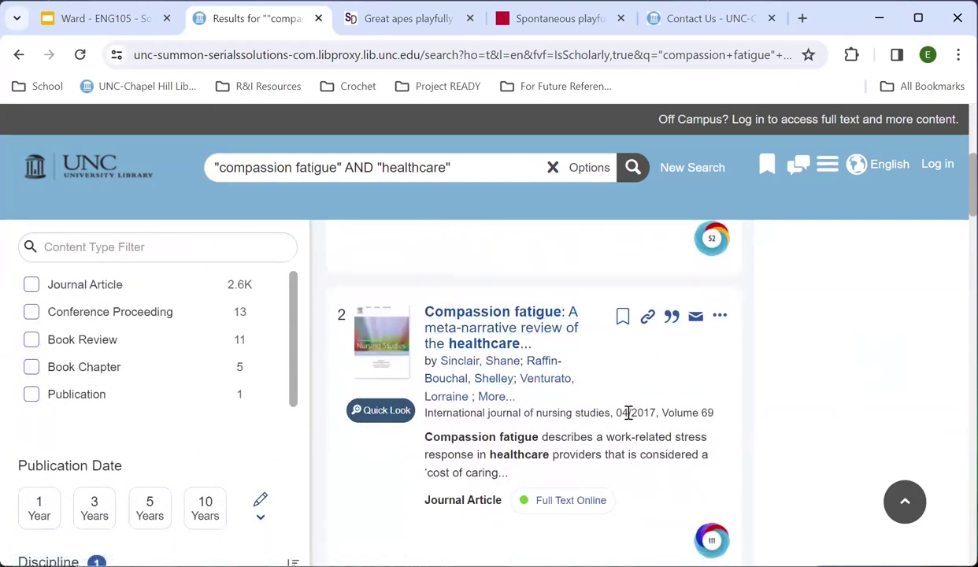
{"action": "scroll", "coordinate": [627, 413], "scroll_direction": "down", "scroll_amount": 2}
{"action": "scroll", "coordinate": [628, 413], "scroll_direction": "up", "scroll_amount": 2}
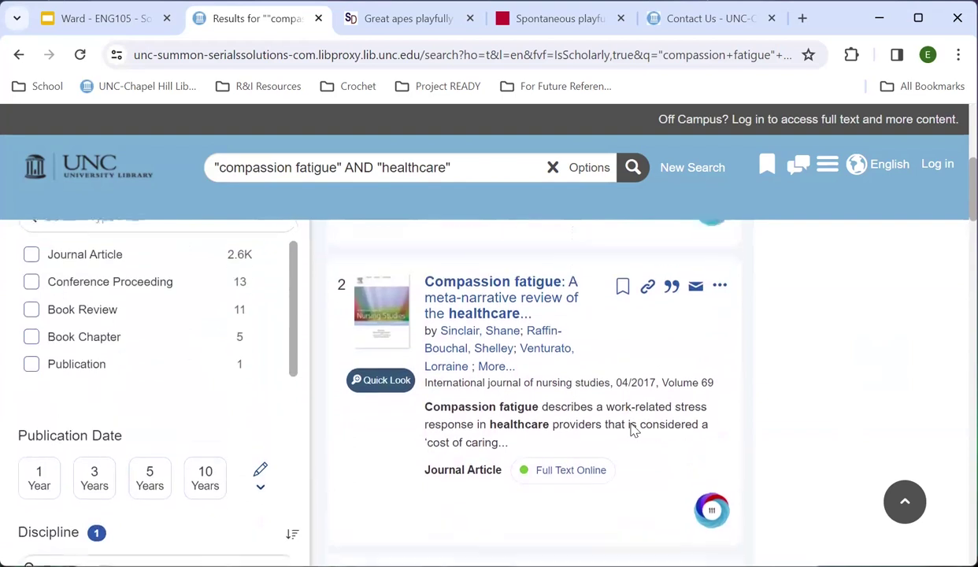
{"action": "scroll", "coordinate": [545, 364], "scroll_direction": "down", "scroll_amount": 3}
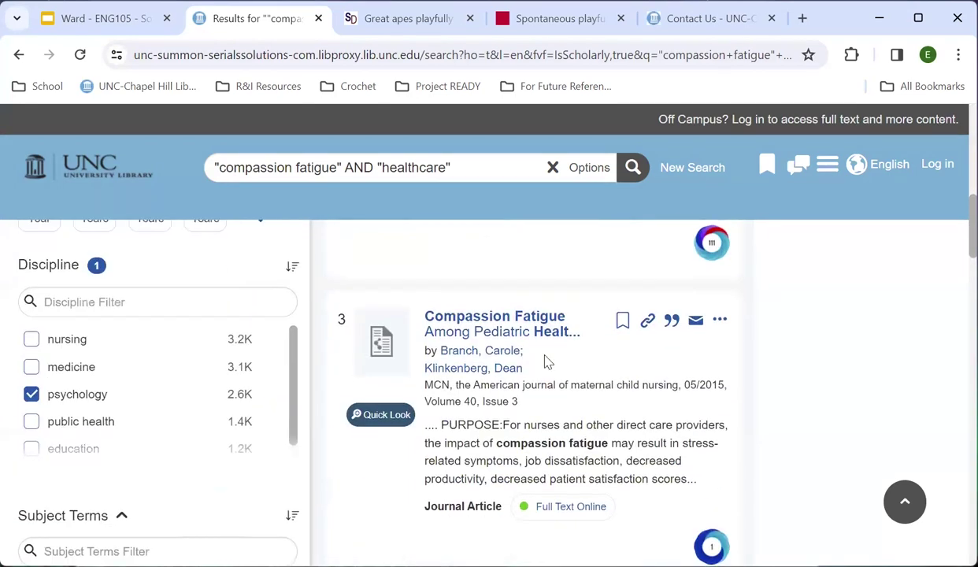
{"action": "left_click", "coordinate": [510, 287]}
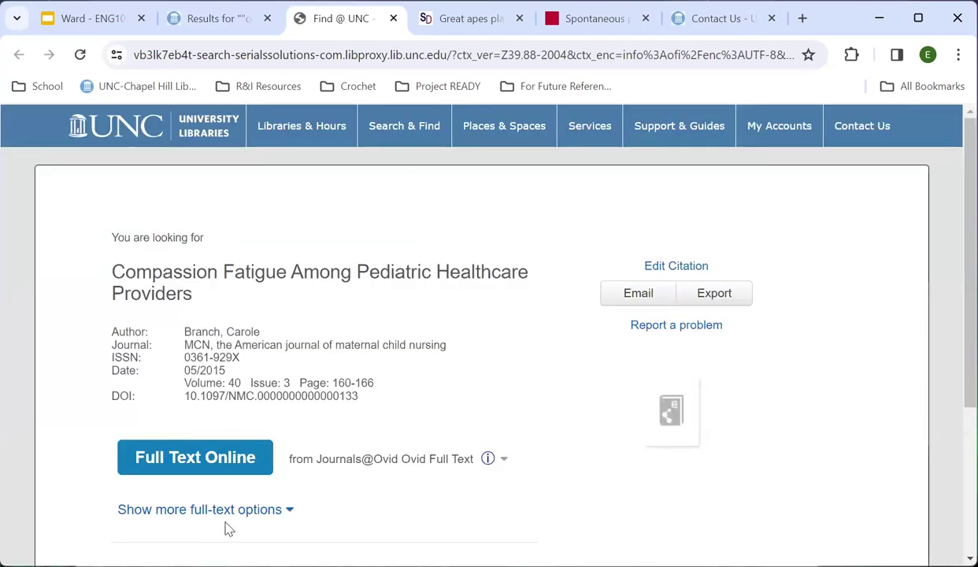
- Open the article's online full text from Ovid in a new tab and reject all cookies
{"action": "right_click", "coordinate": [183, 463]}
{"action": "left_click", "coordinate": [268, 227]}
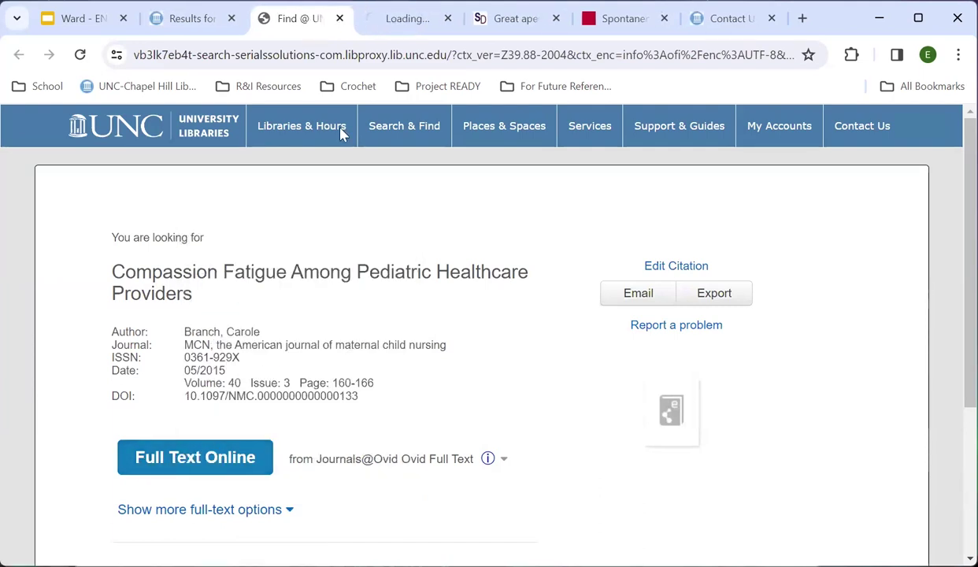
{"action": "left_click", "coordinate": [400, 16]}
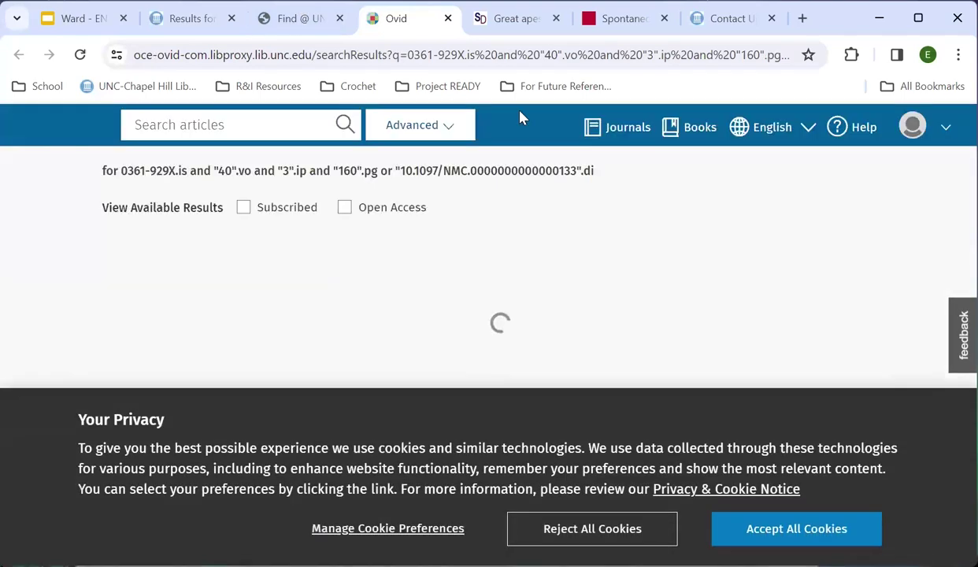
{"action": "left_click", "coordinate": [615, 526]}
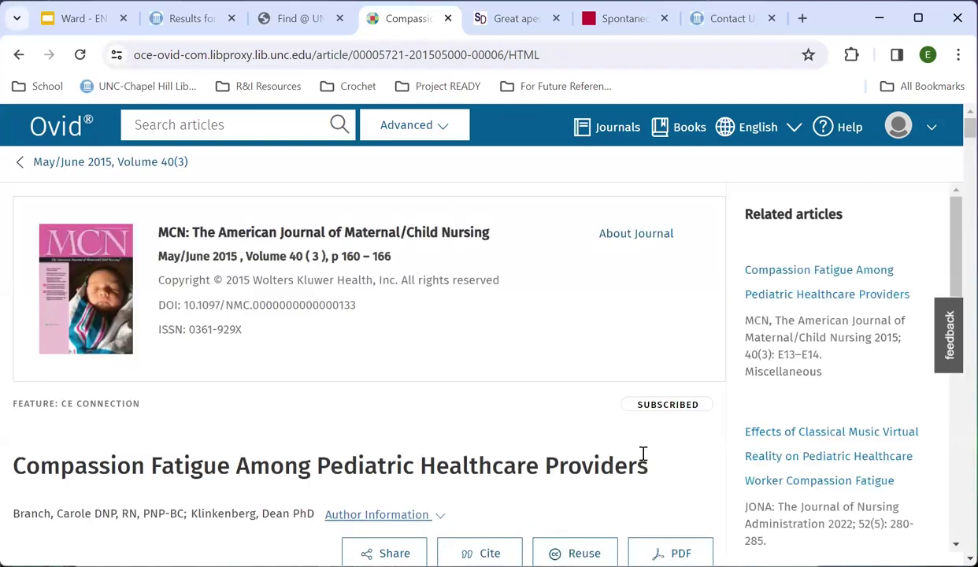
{"action": "scroll", "coordinate": [645, 460], "scroll_direction": "down", "scroll_amount": 1}
{"action": "scroll", "coordinate": [642, 459], "scroll_direction": "up", "scroll_amount": 1}
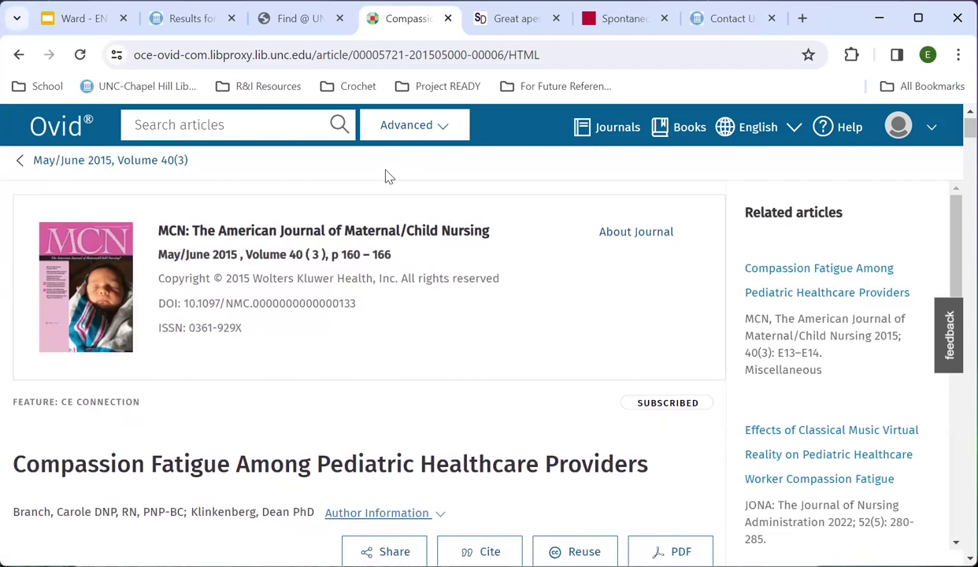
- Return to the Find @ UNC record, open its Interlibrary Loan request, and examine the prefilled article form
{"action": "left_click", "coordinate": [288, 14]}
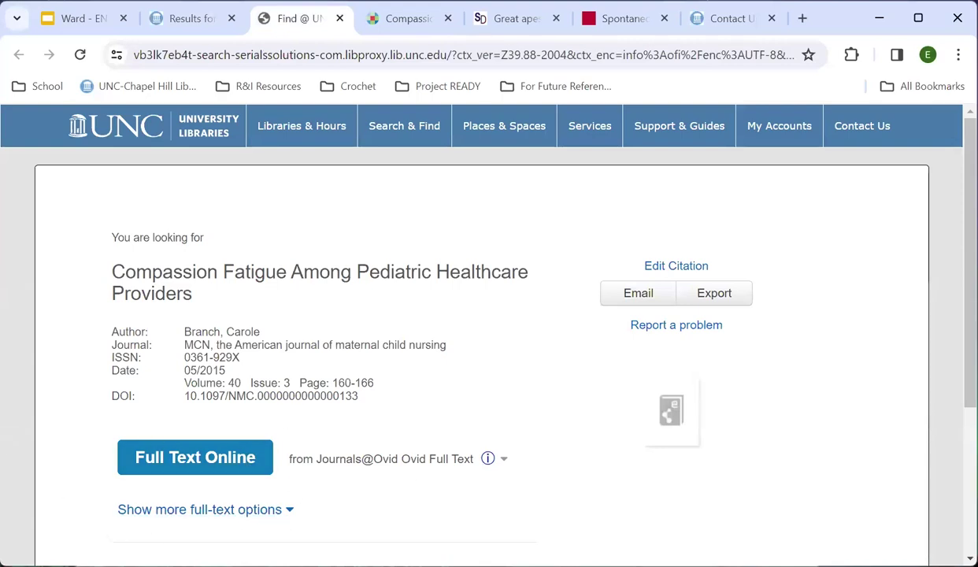
{"action": "scroll", "coordinate": [555, 493], "scroll_direction": "down", "scroll_amount": 3}
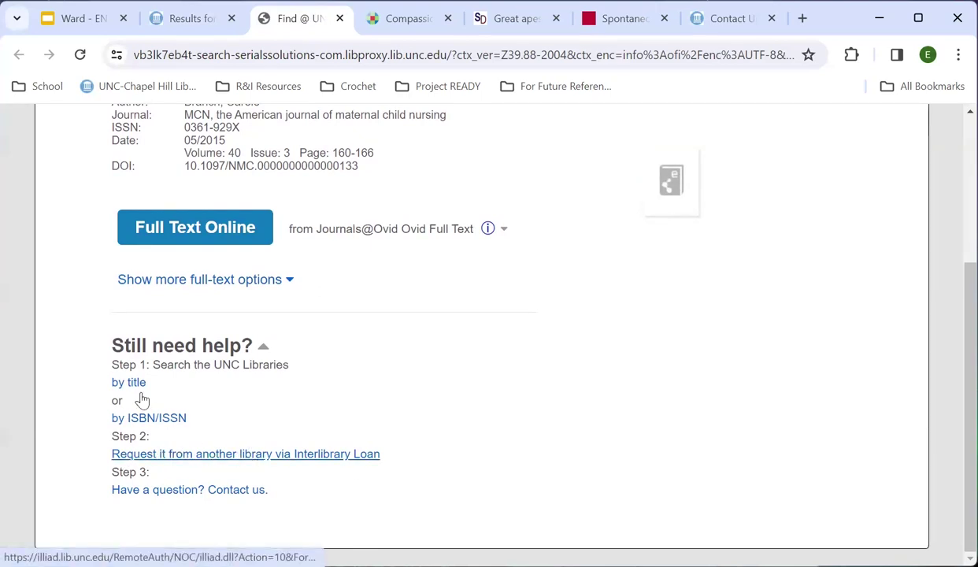
{"action": "left_click", "coordinate": [212, 455]}
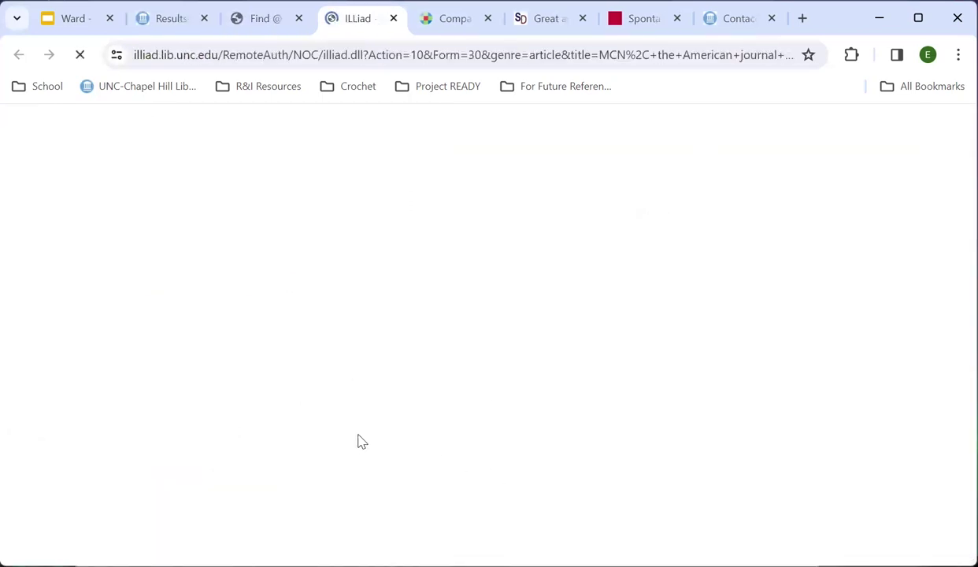
{"action": "scroll", "coordinate": [442, 351], "scroll_direction": "down", "scroll_amount": 1}
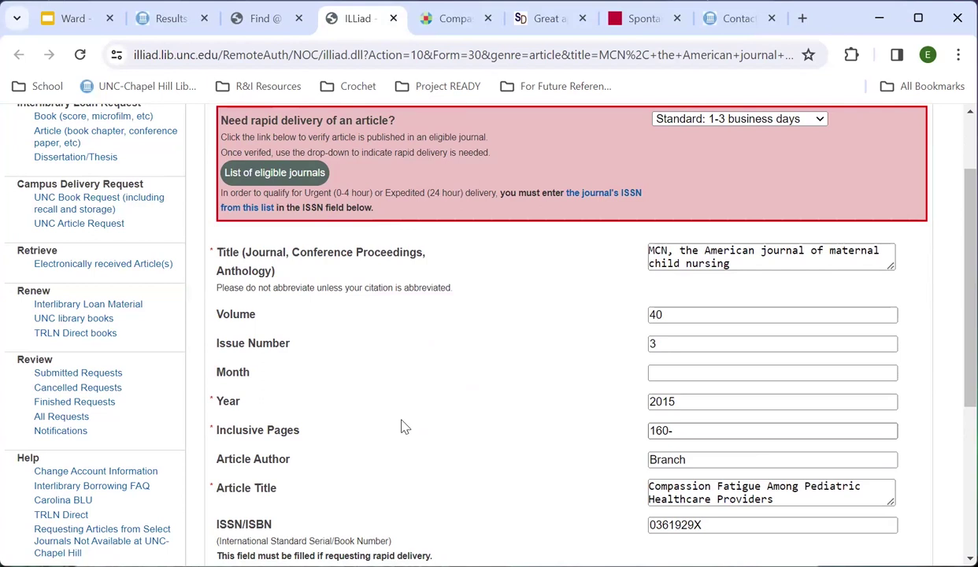
{"action": "scroll", "coordinate": [401, 426], "scroll_direction": "down", "scroll_amount": 1}
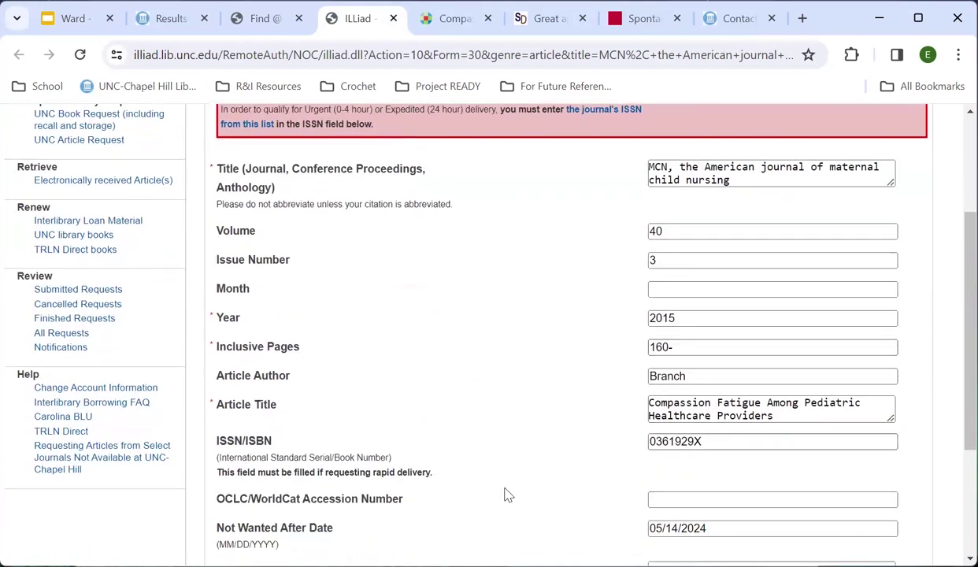
- Return to the Articles+ results and narrow them by the subject term psychology
{"action": "mouse_move", "coordinate": [248, 7]}
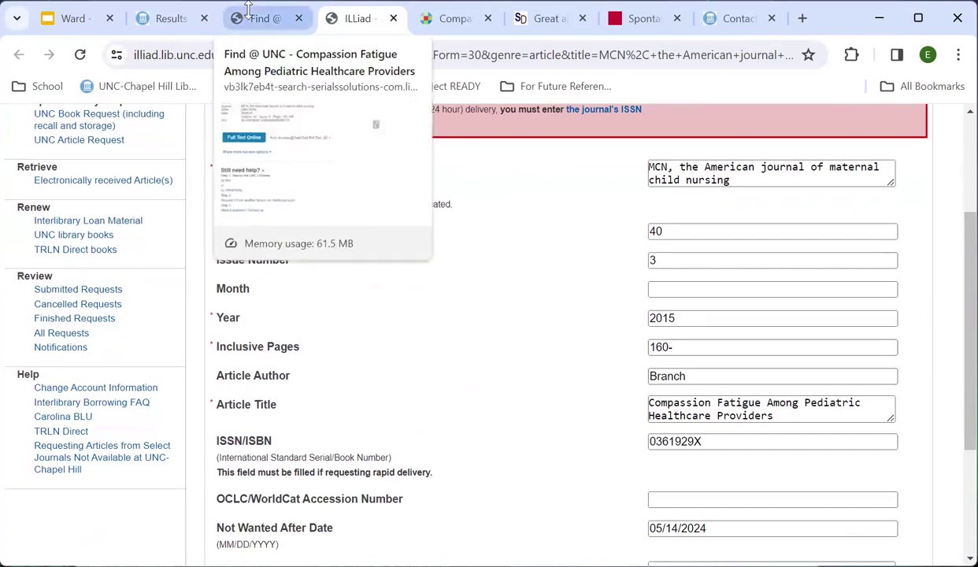
{"action": "left_click", "coordinate": [202, 14]}
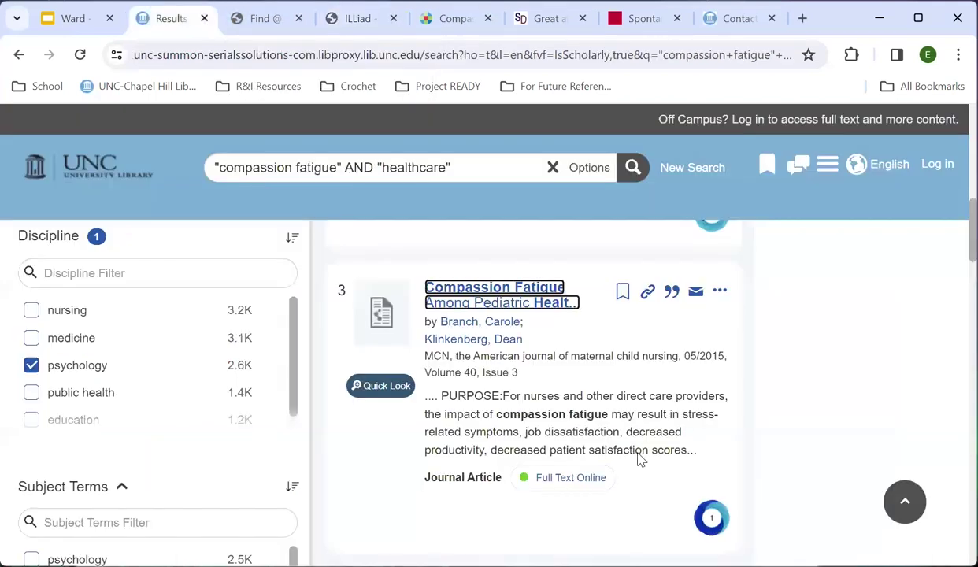
{"action": "scroll", "coordinate": [637, 456], "scroll_direction": "down", "scroll_amount": 3}
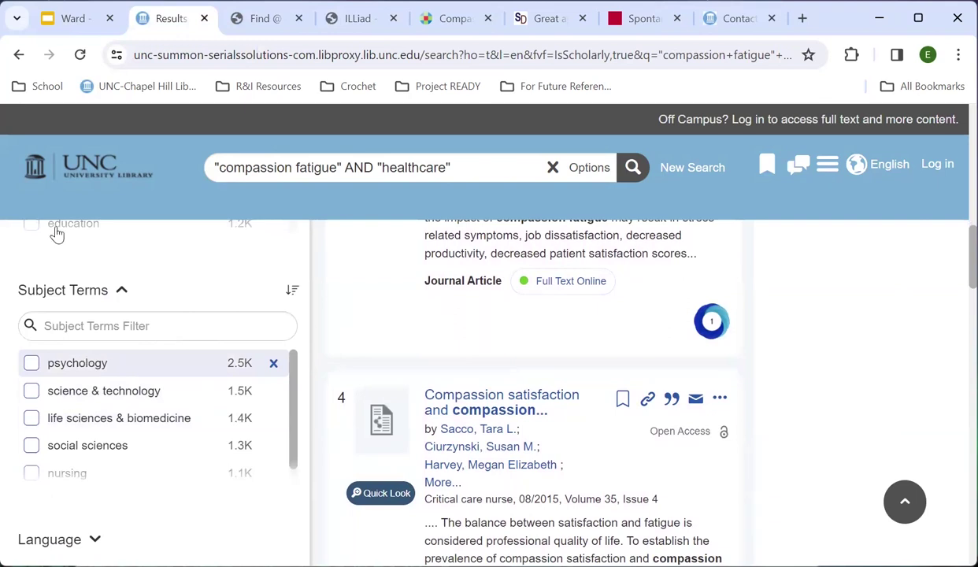
{"action": "left_click", "coordinate": [102, 373]}
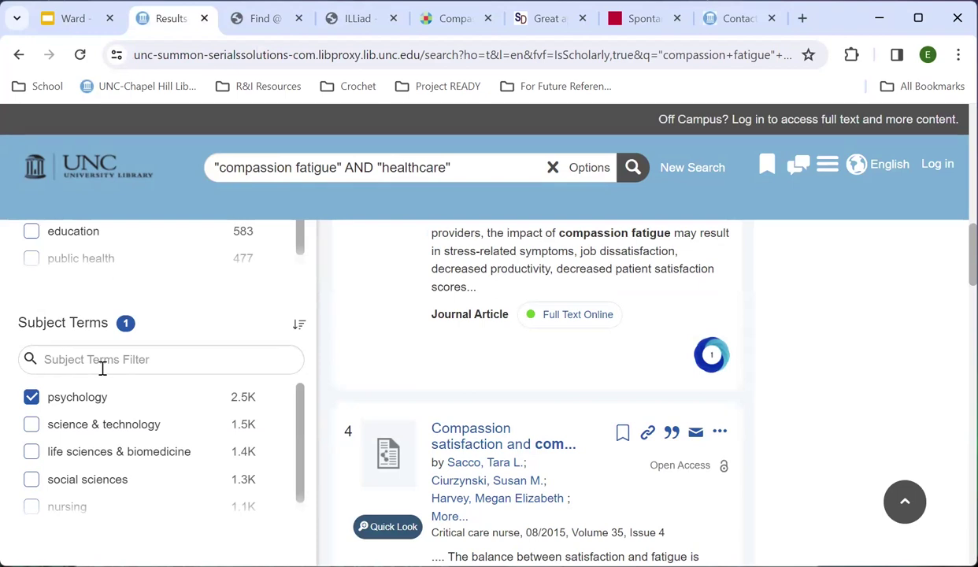
{"action": "scroll", "coordinate": [634, 516], "scroll_direction": "up", "scroll_amount": 10}
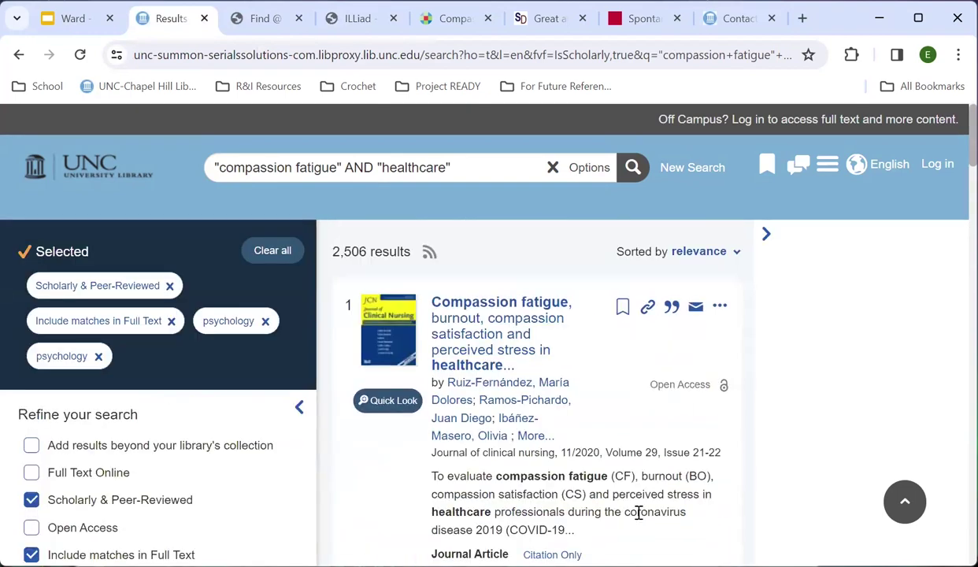
- Return to the Multidisciplinary Databases slide and follow its Academic Search Premier link
{"action": "left_click", "coordinate": [72, 18]}
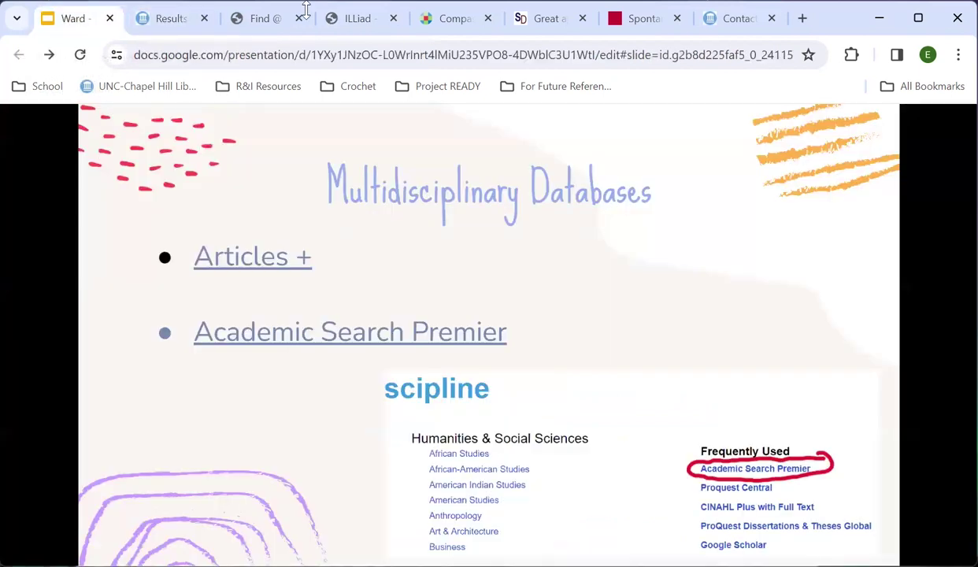
{"action": "left_click", "coordinate": [391, 343]}
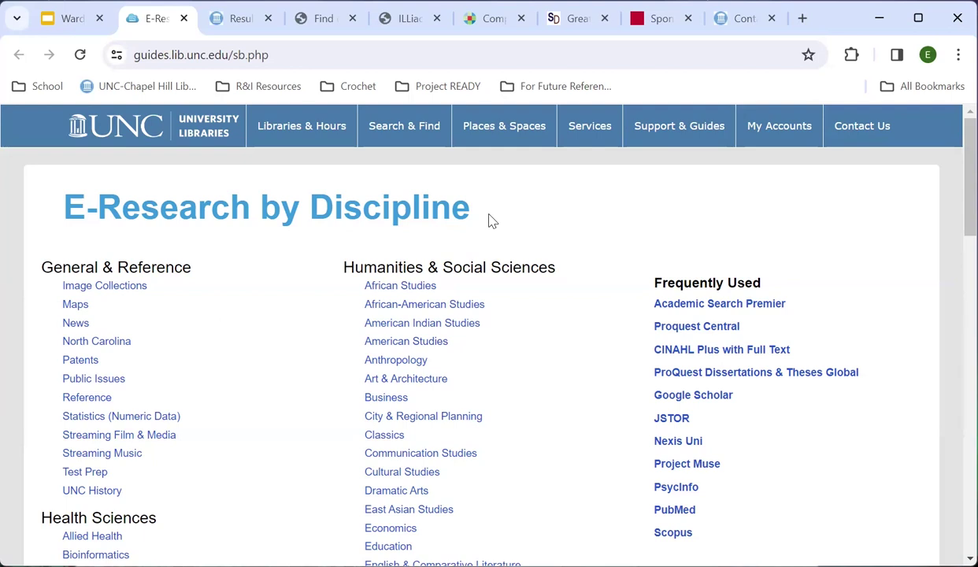
- Go to the UNC Libraries homepage, open E-Research by Discipline, and follow the frequently used Academic Search Premier link
{"action": "left_click", "coordinate": [150, 140]}
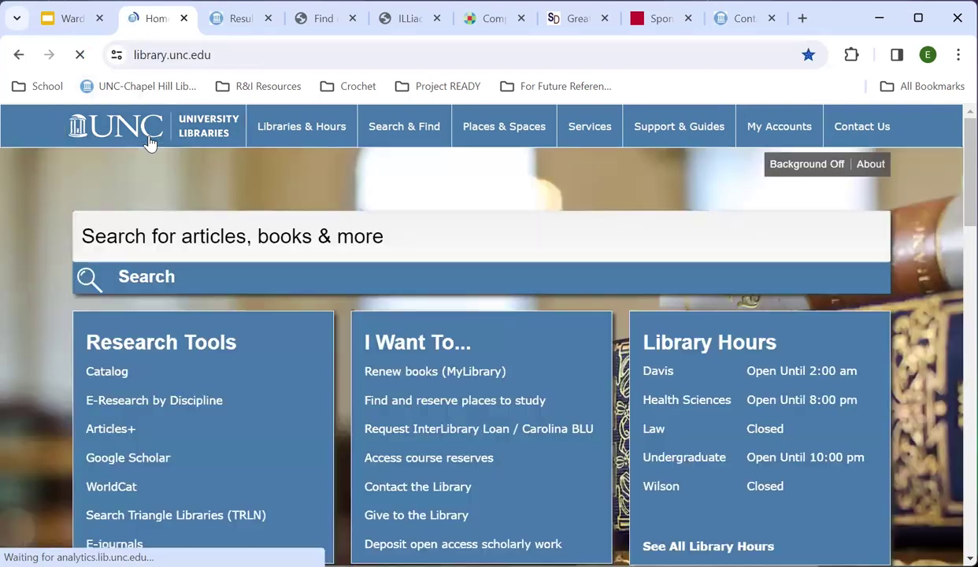
{"action": "mouse_move", "coordinate": [269, 125]}
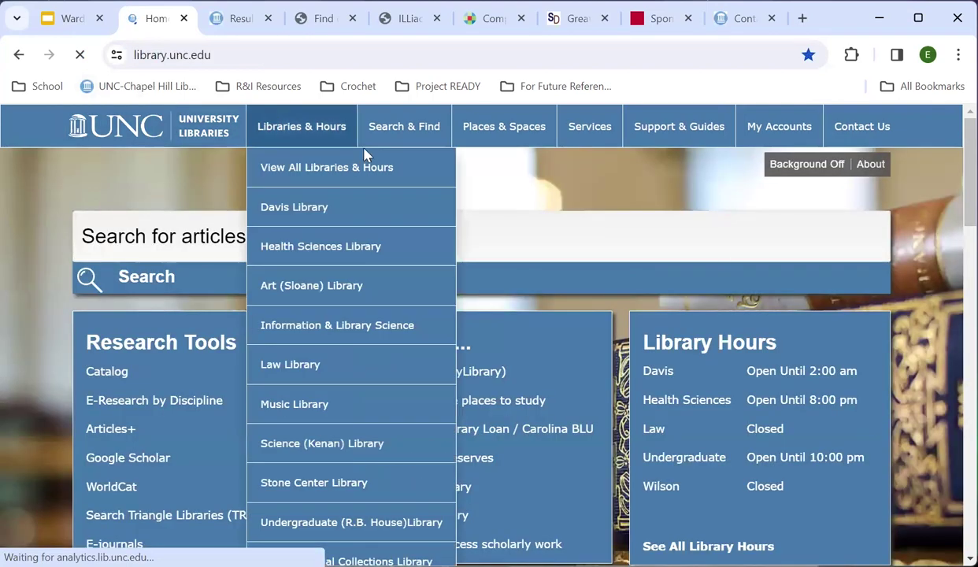
{"action": "mouse_move", "coordinate": [403, 126]}
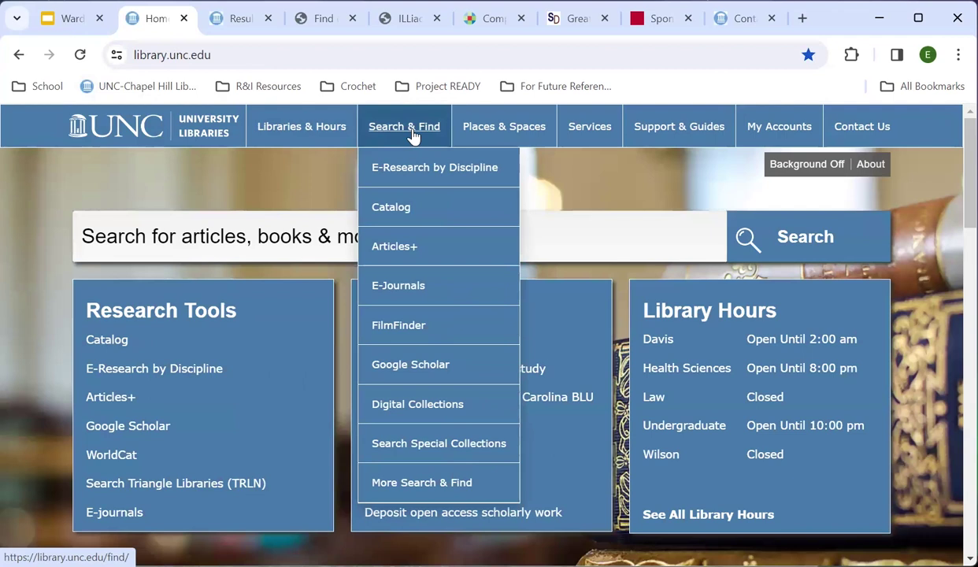
{"action": "left_click", "coordinate": [409, 172]}
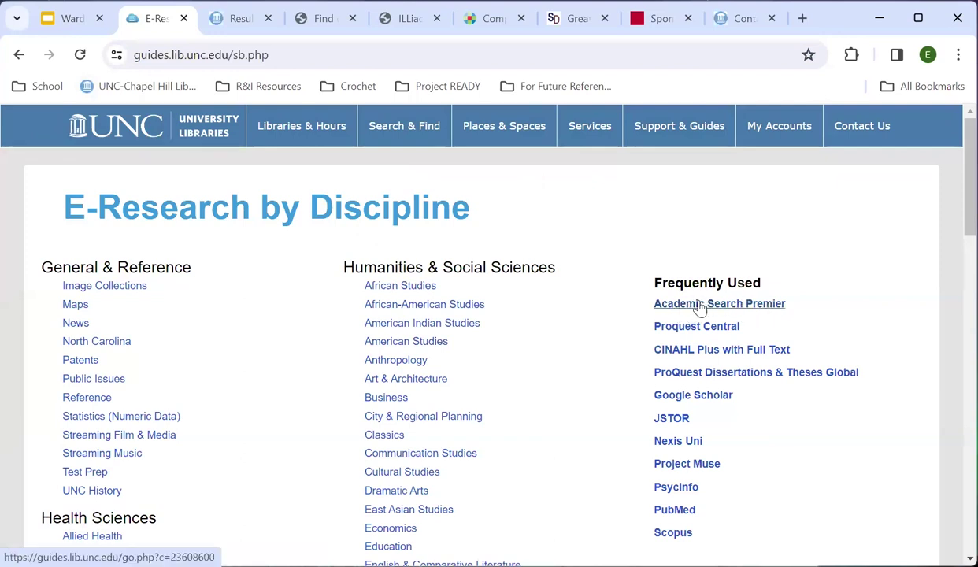
{"action": "left_click", "coordinate": [735, 314]}
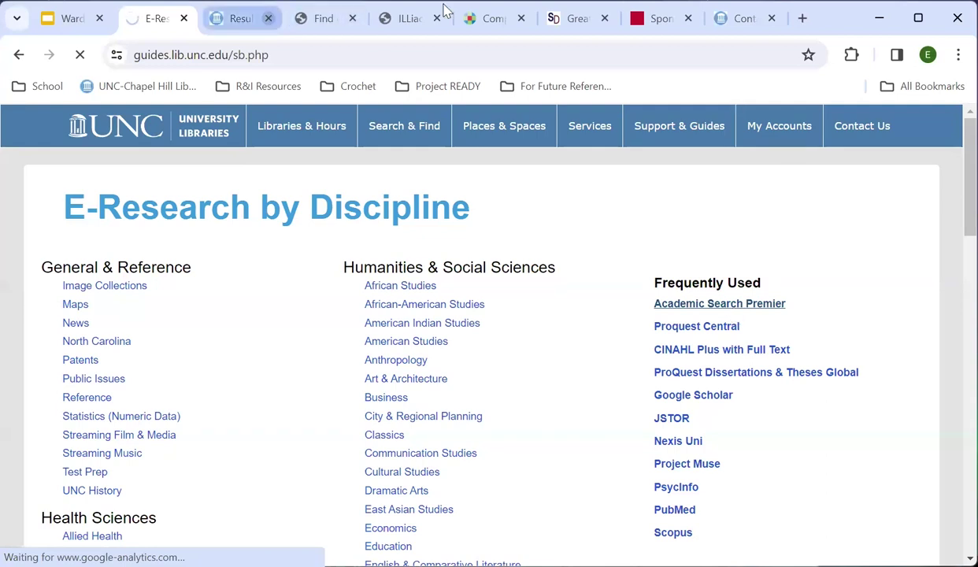
- Close the six leftover tabs from the Articles+ search, keeping the slides, Academic Search Premier and Contact Us open
{"action": "left_click", "coordinate": [269, 18]}
{"action": "left_click", "coordinate": [268, 18]}
{"action": "left_click", "coordinate": [268, 18]}
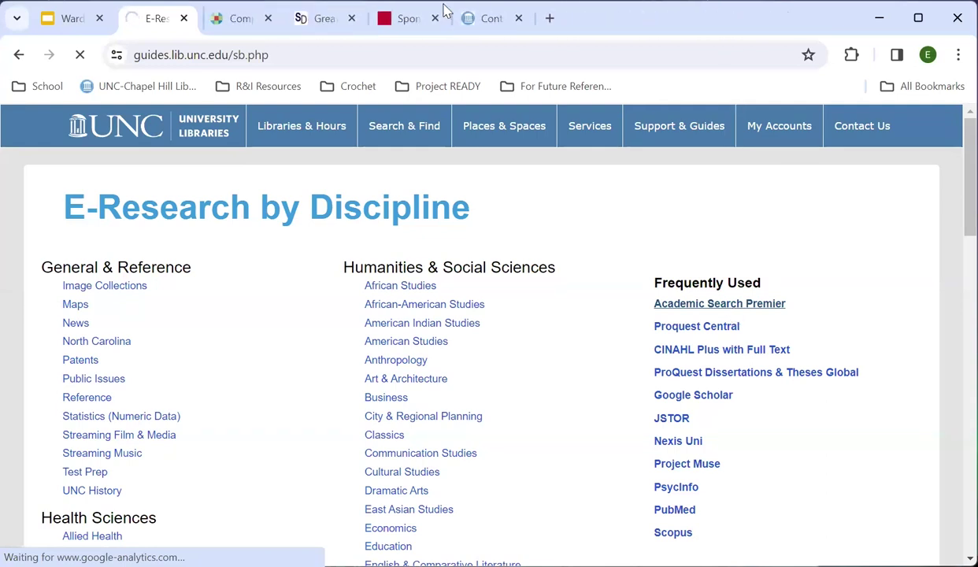
{"action": "left_click", "coordinate": [268, 18]}
{"action": "left_click", "coordinate": [268, 18]}
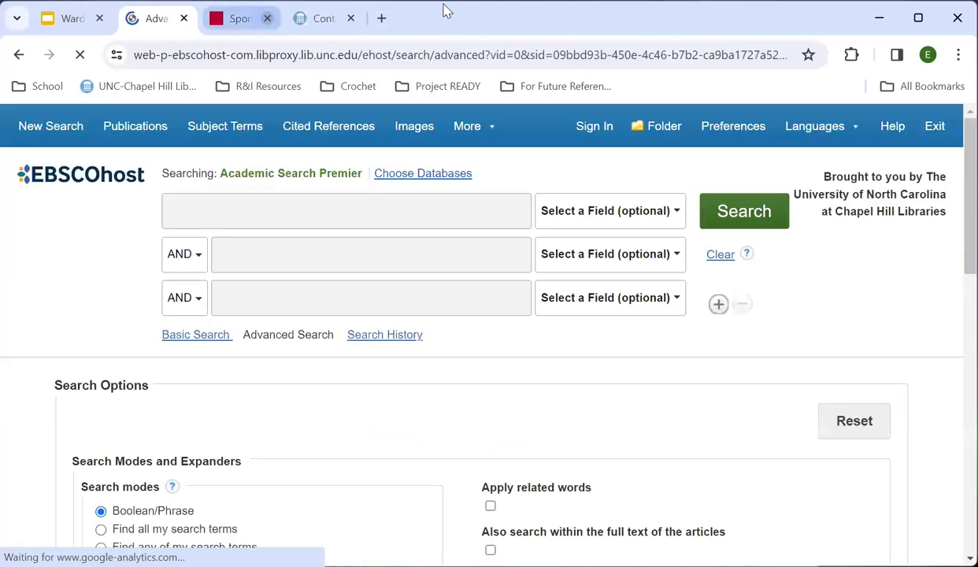
{"action": "left_click", "coordinate": [269, 18]}
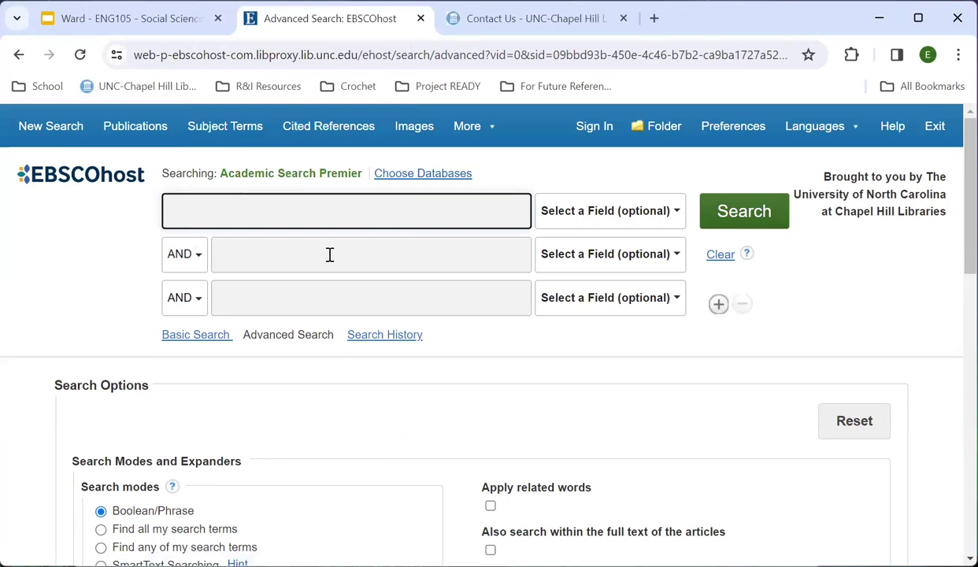
- Limit the Academic Search Premier advanced search to peer-reviewed results
{"action": "scroll", "coordinate": [246, 474], "scroll_direction": "down", "scroll_amount": 1}
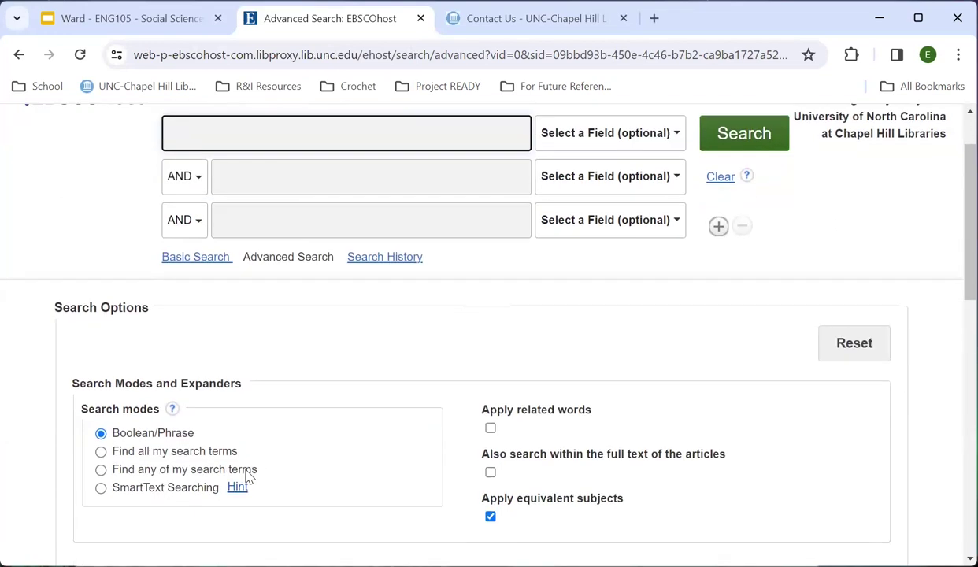
{"action": "scroll", "coordinate": [247, 475], "scroll_direction": "down", "scroll_amount": 2}
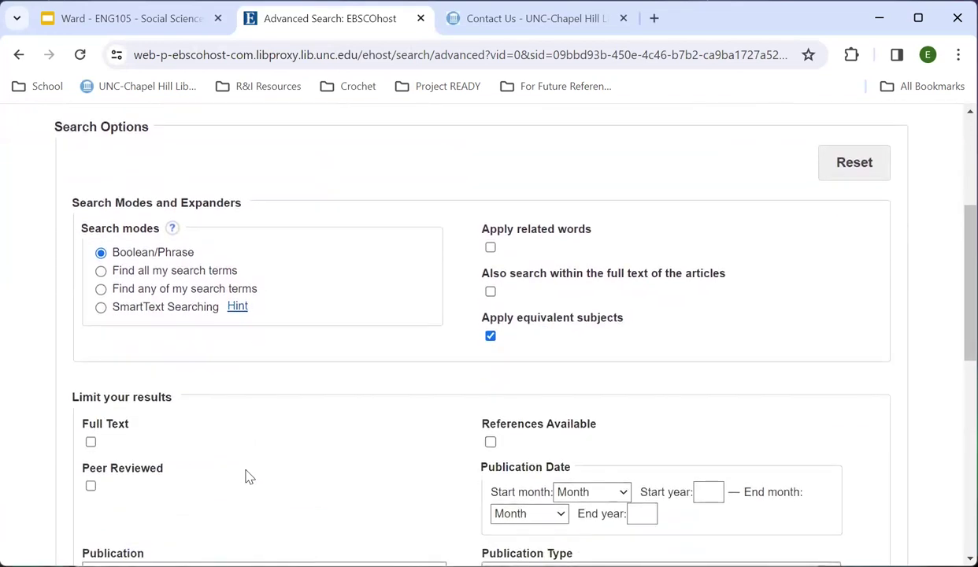
{"action": "left_click", "coordinate": [91, 487]}
- Search Academic Search Premier for "compassion fatigue" AND "healthcare", each phrase in quotation marks on its own search line
{"action": "scroll", "coordinate": [298, 494], "scroll_direction": "up", "scroll_amount": 3}
{"action": "left_click", "coordinate": [197, 211]}
{"action": "type", "text": "\"com"}
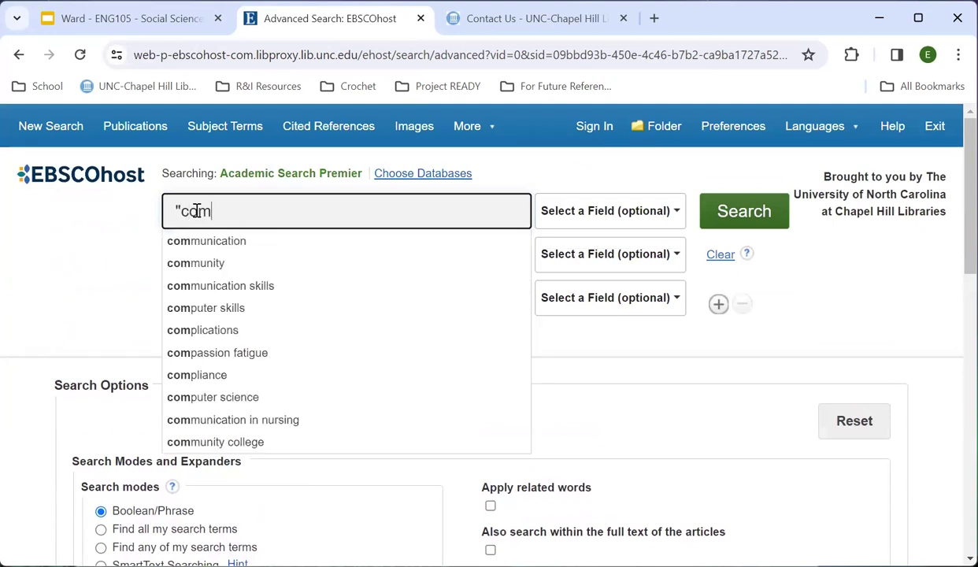
{"action": "type", "text": "passion"}
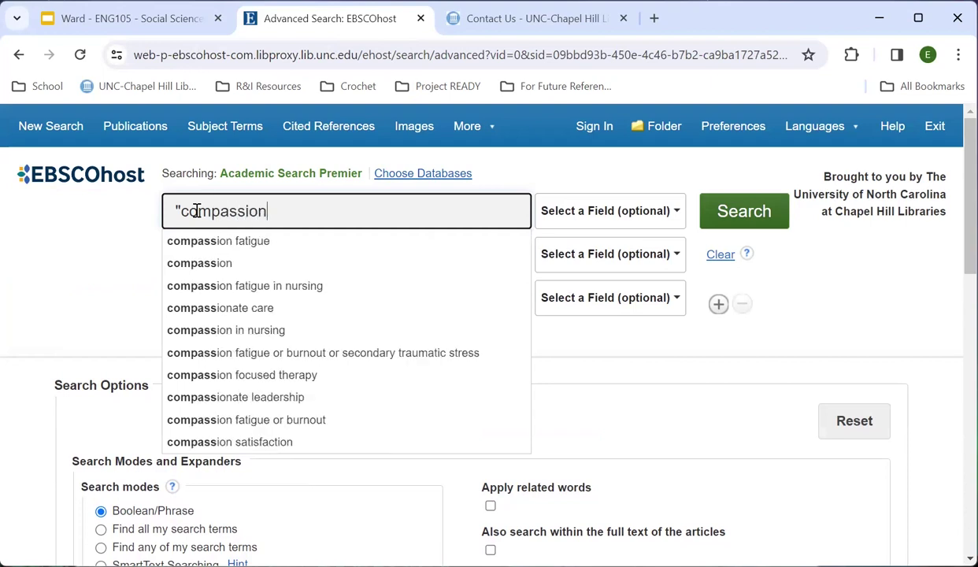
{"action": "type", "text": " fatigue\""}
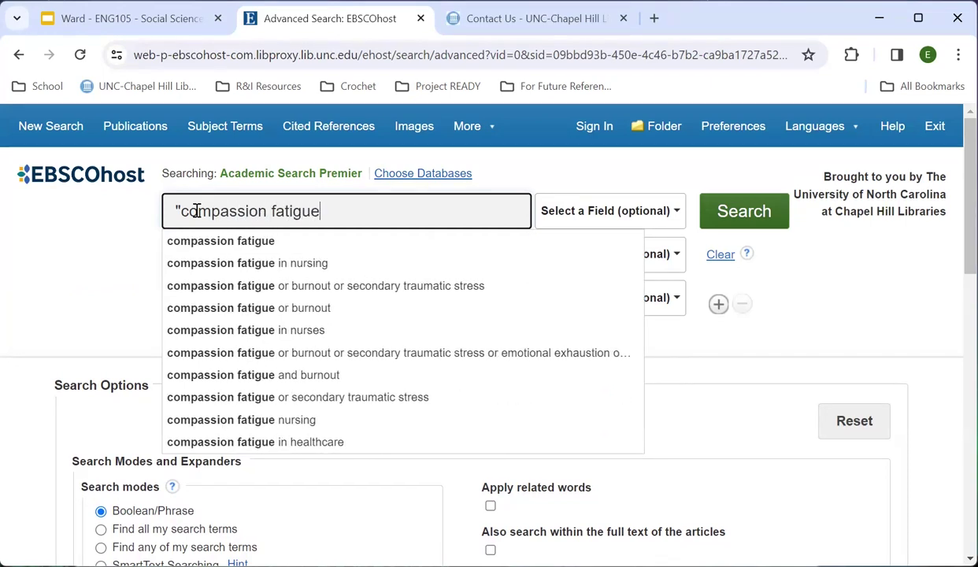
{"action": "left_click", "coordinate": [42, 280]}
{"action": "left_click", "coordinate": [234, 258]}
{"action": "type", "text": "\"healthcare:"}
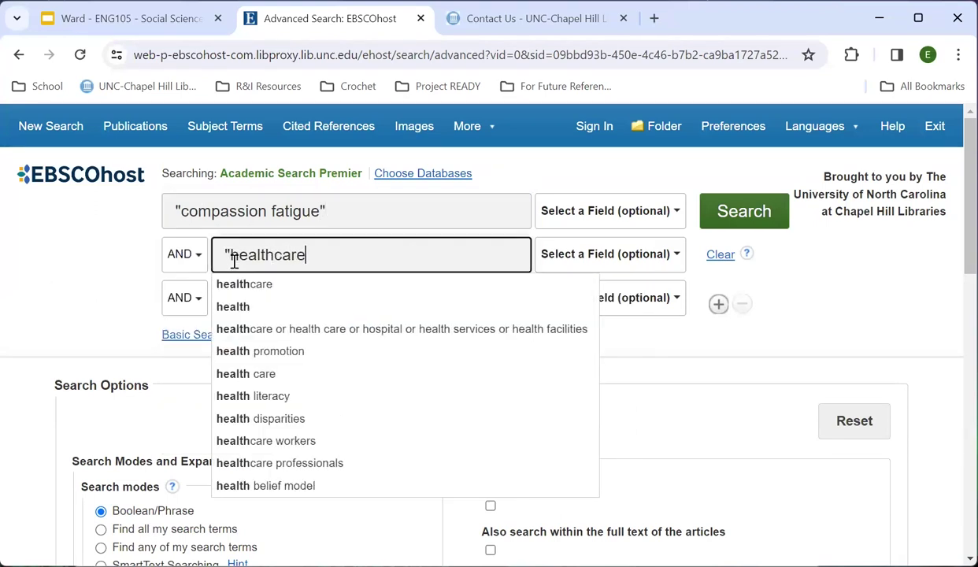
{"action": "left_click", "coordinate": [762, 210]}
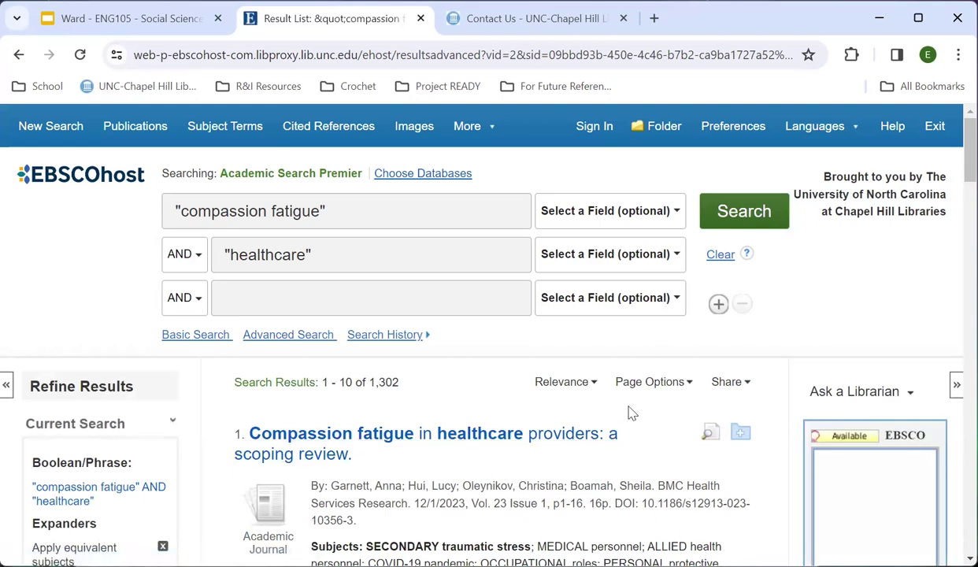
- Examine the search results with their subjects and full-text links, along with the refinement filters, including the Subject filter
{"action": "scroll", "coordinate": [628, 413], "scroll_direction": "down", "scroll_amount": 1}
{"action": "scroll", "coordinate": [629, 410], "scroll_direction": "down", "scroll_amount": 1}
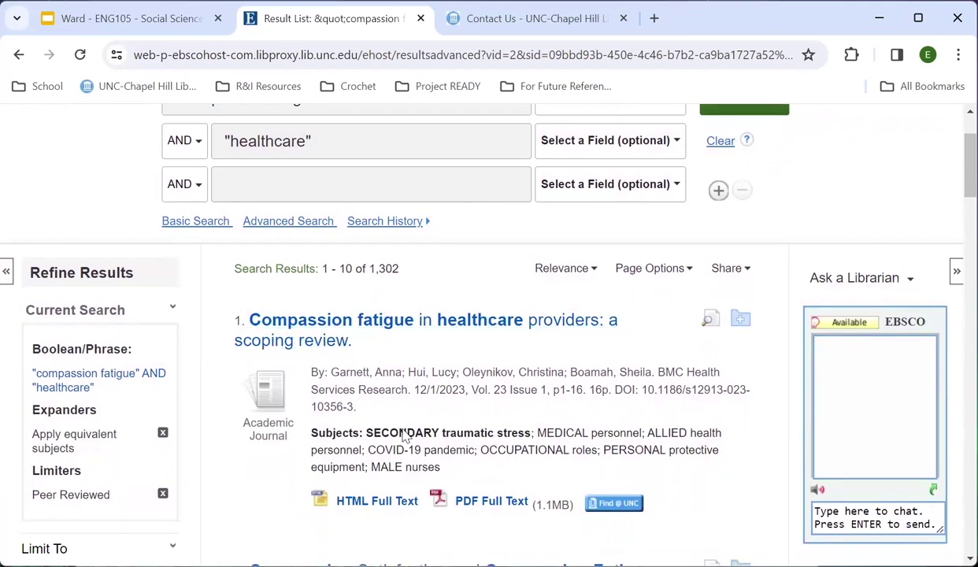
{"action": "scroll", "coordinate": [472, 401], "scroll_direction": "down", "scroll_amount": 2}
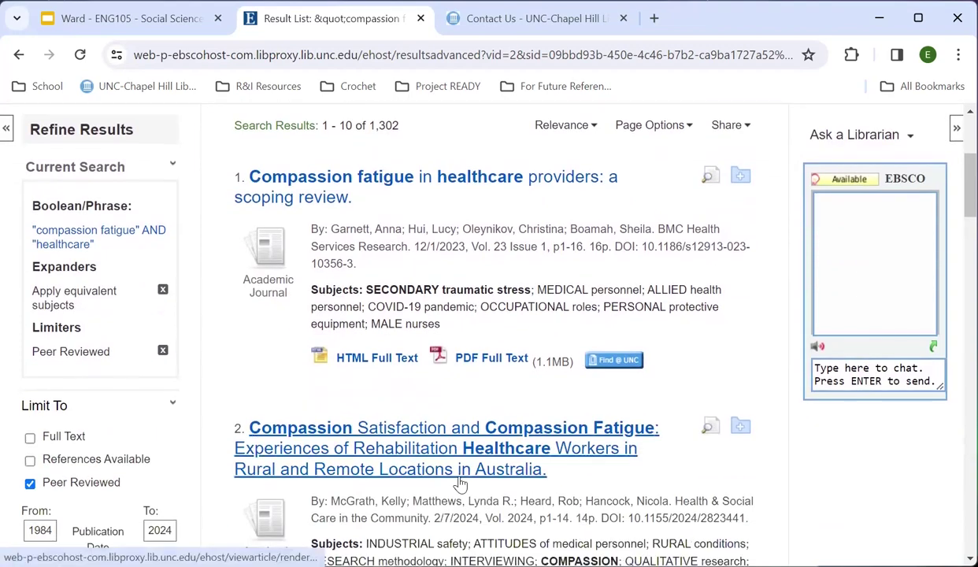
{"action": "scroll", "coordinate": [460, 482], "scroll_direction": "down", "scroll_amount": 1}
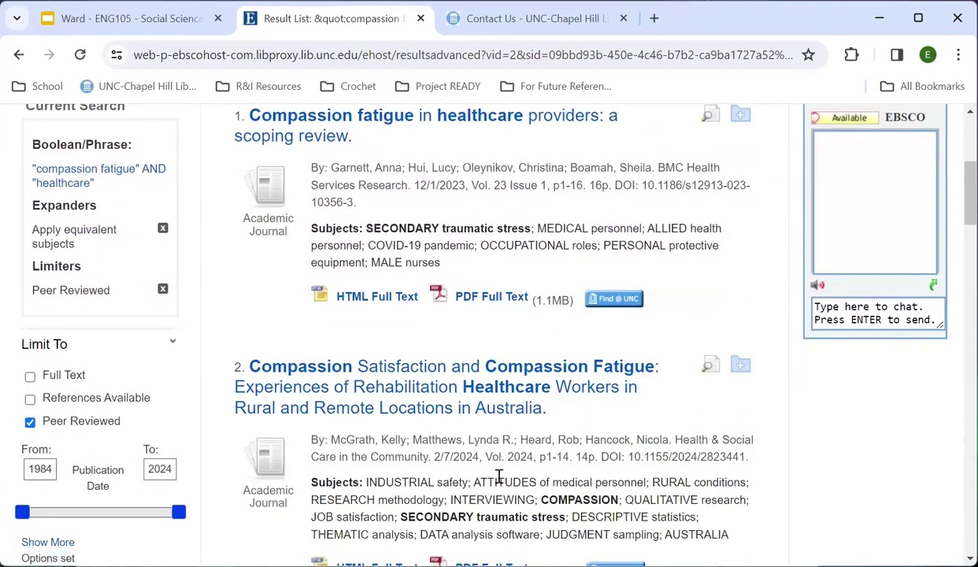
{"action": "scroll", "coordinate": [499, 477], "scroll_direction": "down", "scroll_amount": 6}
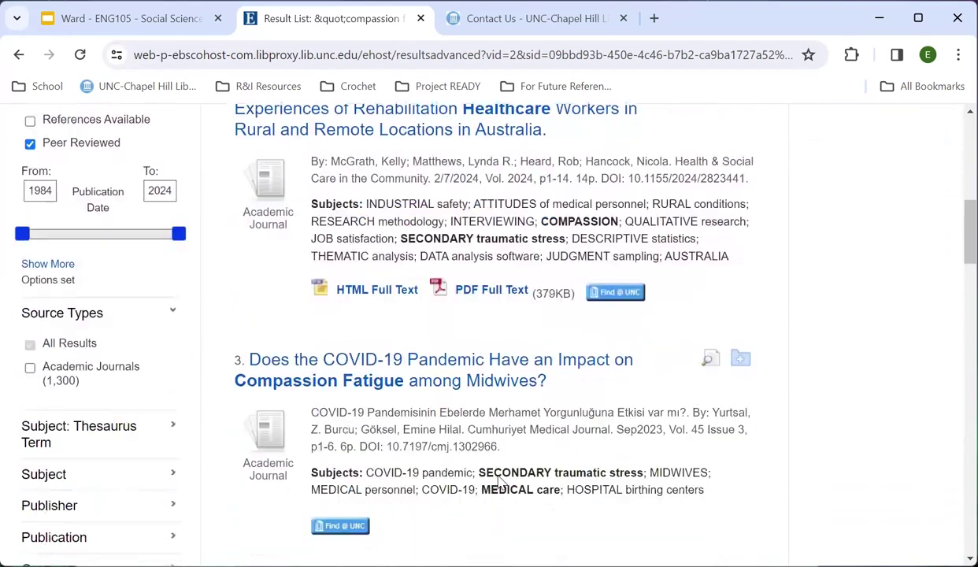
{"action": "scroll", "coordinate": [499, 482], "scroll_direction": "up", "scroll_amount": 8}
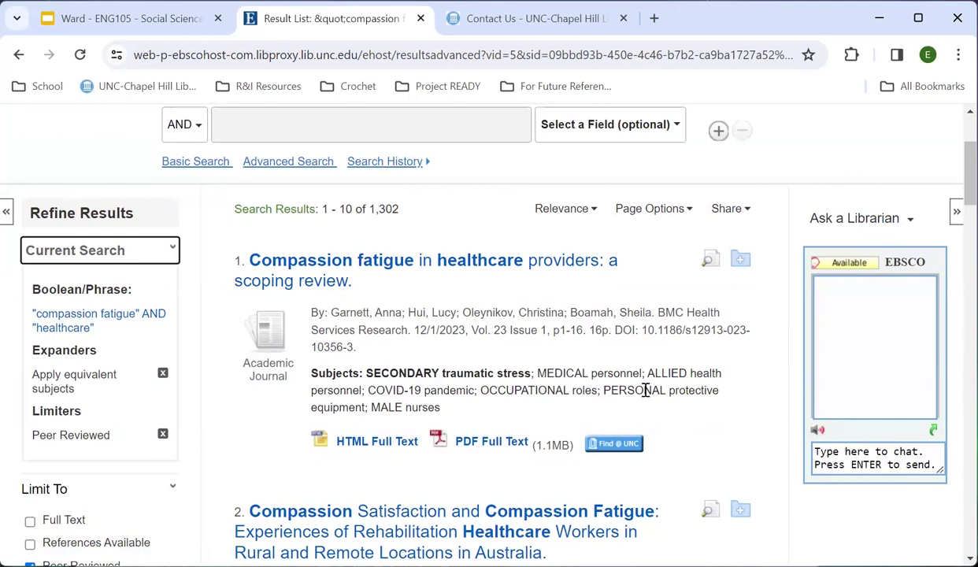
{"action": "scroll", "coordinate": [645, 390], "scroll_direction": "down", "scroll_amount": 3}
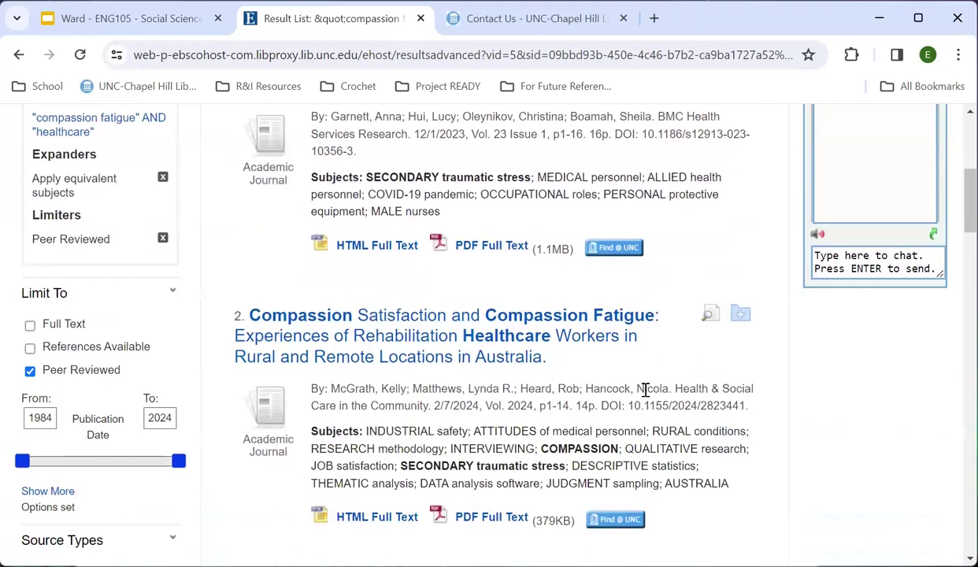
{"action": "scroll", "coordinate": [646, 390], "scroll_direction": "down", "scroll_amount": 5}
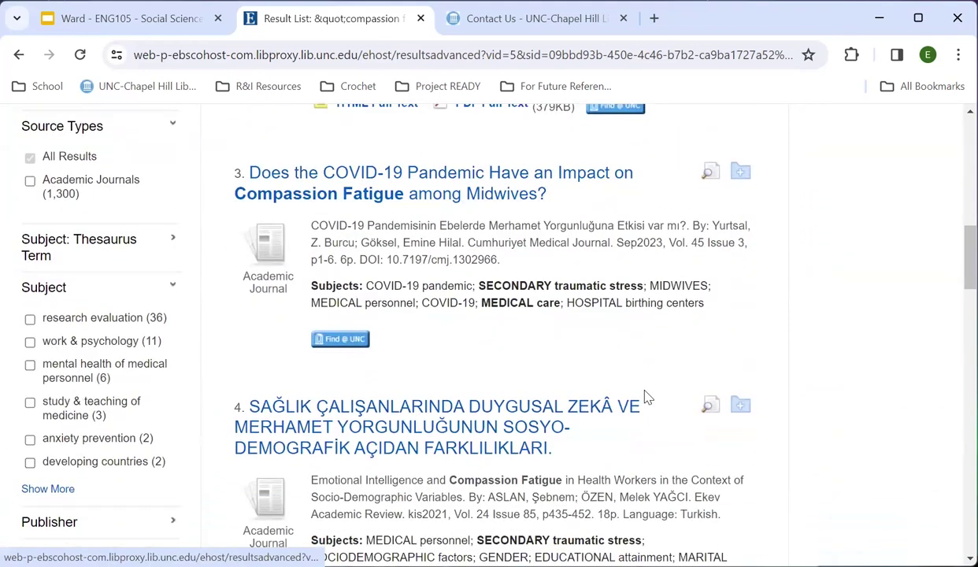
{"action": "scroll", "coordinate": [645, 398], "scroll_direction": "down", "scroll_amount": 3}
{"action": "scroll", "coordinate": [646, 394], "scroll_direction": "up", "scroll_amount": 14}
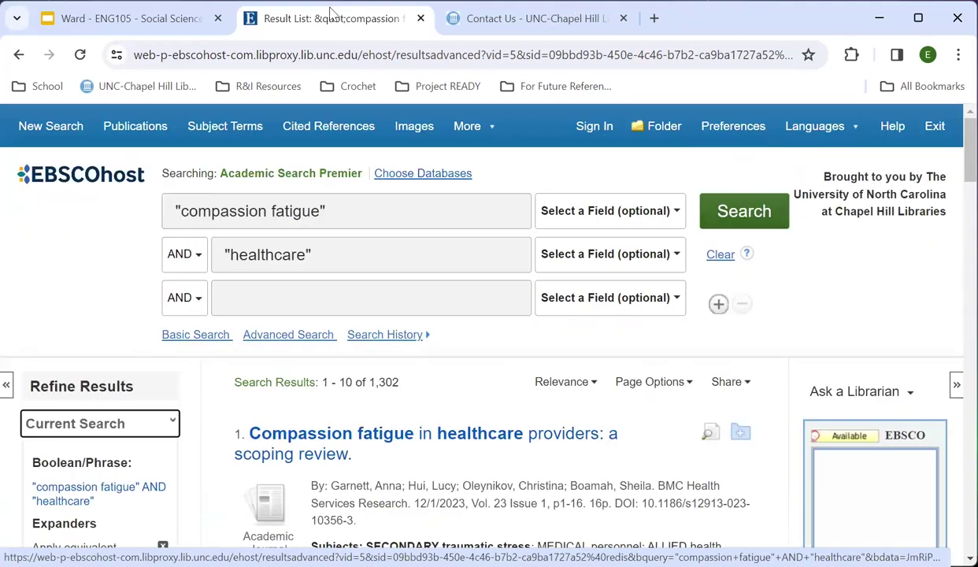
- Return to the slideshow and advance to the Subject Specific Databases slide
{"action": "left_click", "coordinate": [167, 17]}
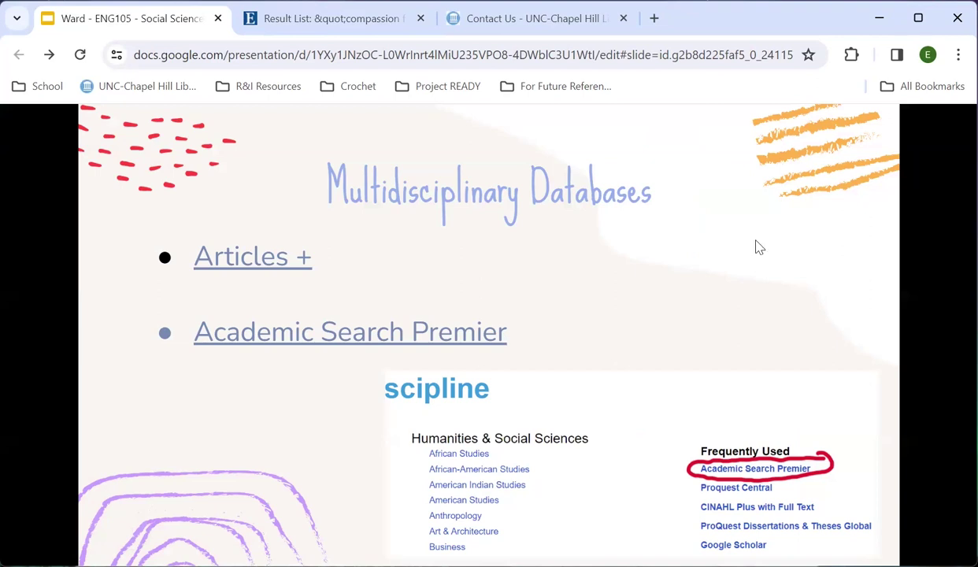
{"action": "left_click", "coordinate": [812, 306]}
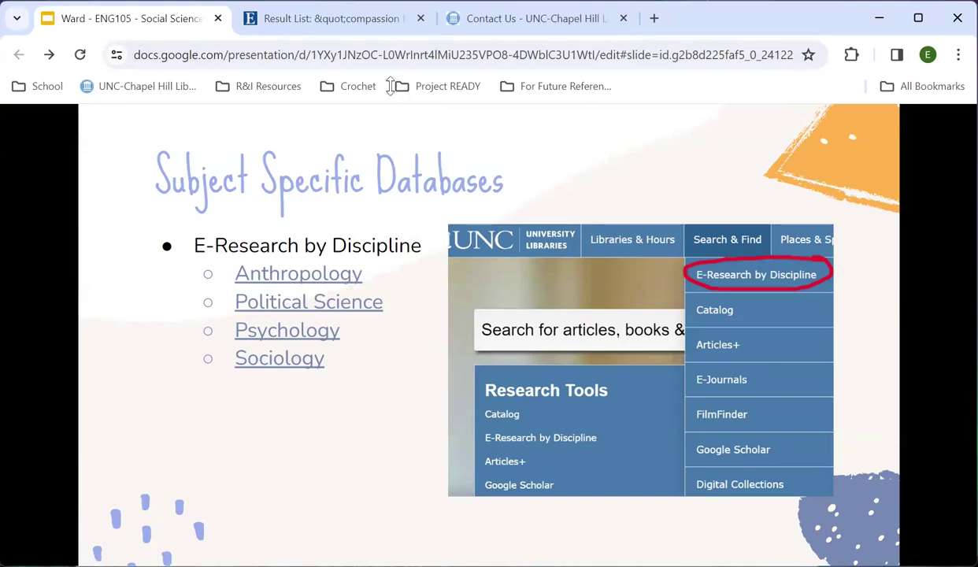
- Switch to the Contact Us page, go to the library homepage from it, and open E-Research by Discipline
{"action": "left_click", "coordinate": [511, 17]}
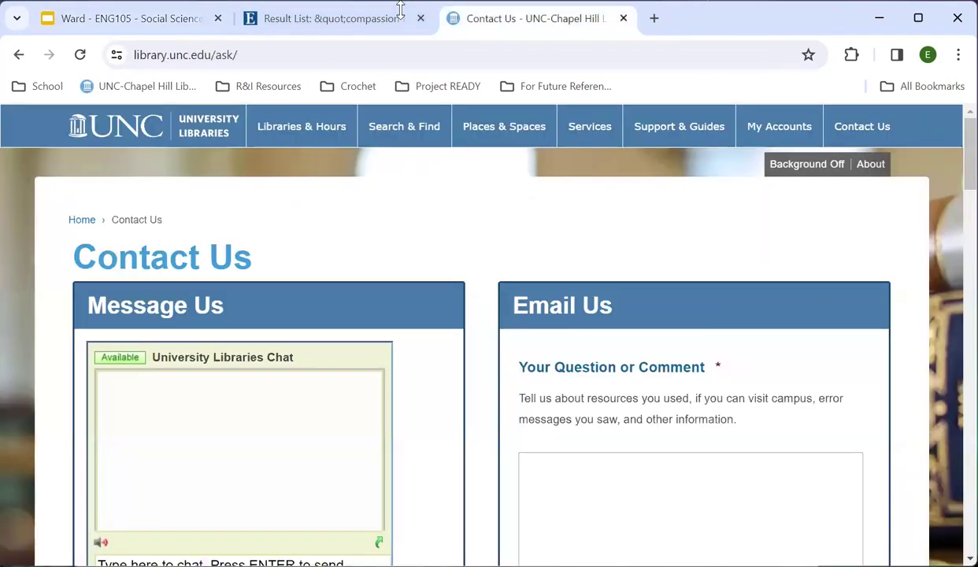
{"action": "left_click", "coordinate": [103, 90]}
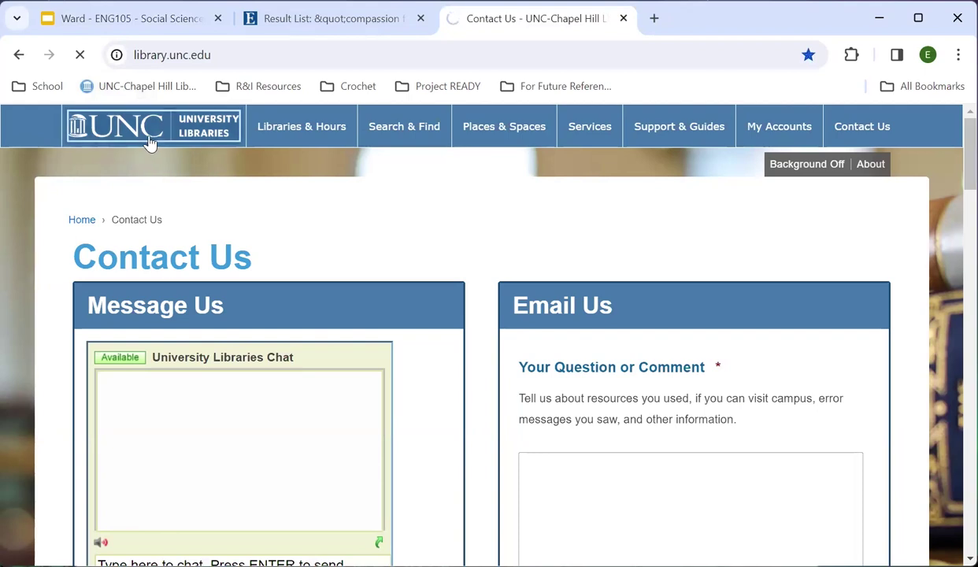
{"action": "mouse_move", "coordinate": [421, 128]}
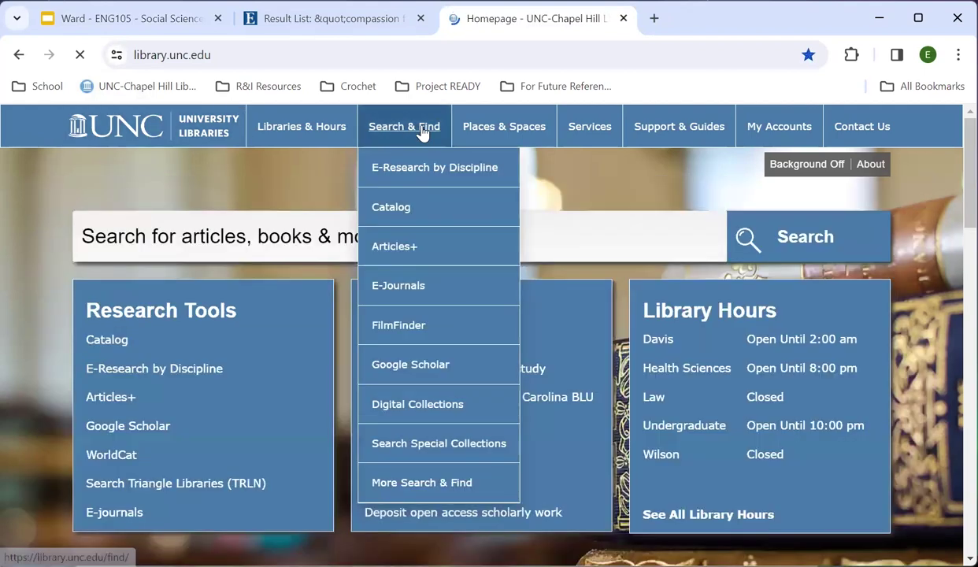
{"action": "left_click", "coordinate": [408, 170]}
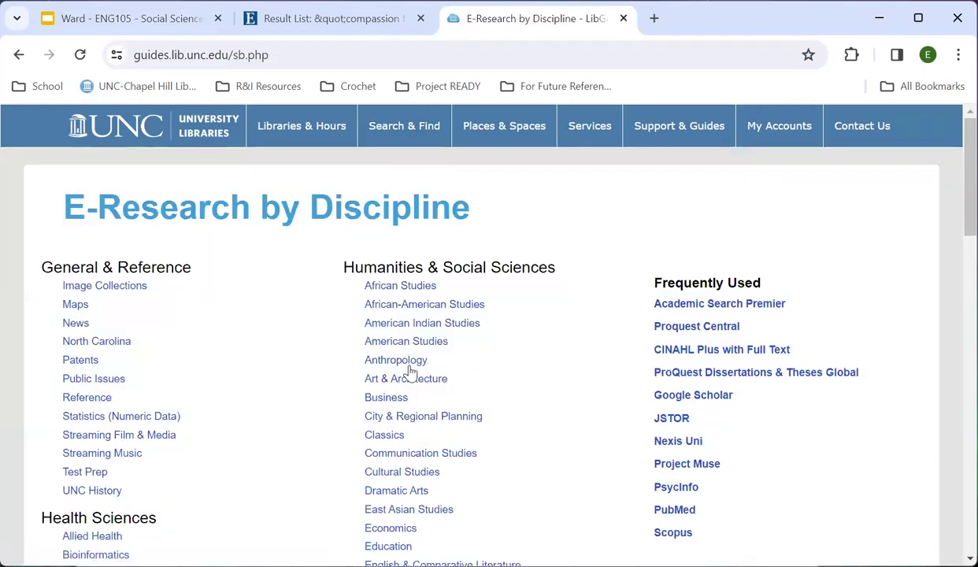
- Open the Sociology database list under Humanities & Social Sciences
{"action": "scroll", "coordinate": [399, 278], "scroll_direction": "down", "scroll_amount": 1}
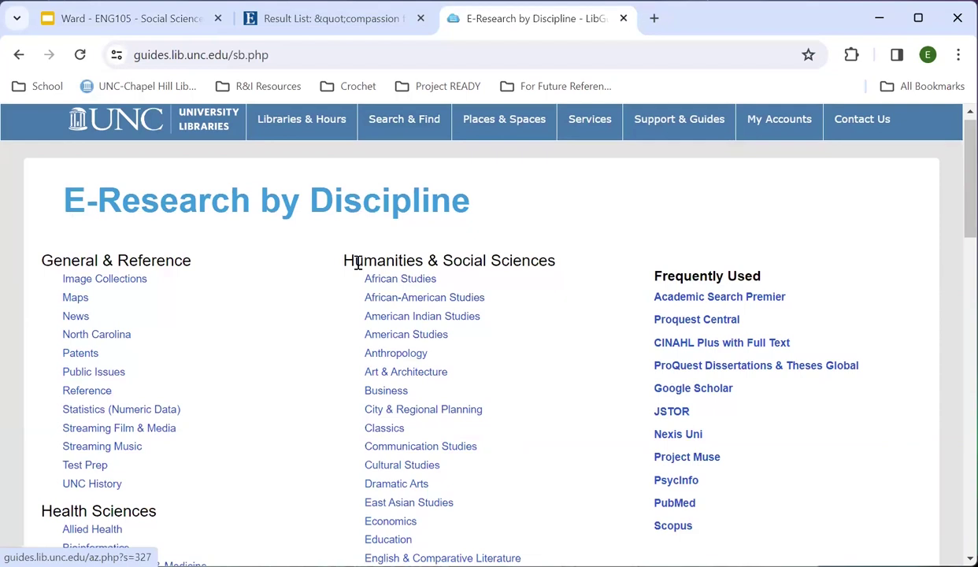
{"action": "scroll", "coordinate": [502, 352], "scroll_direction": "down", "scroll_amount": 2}
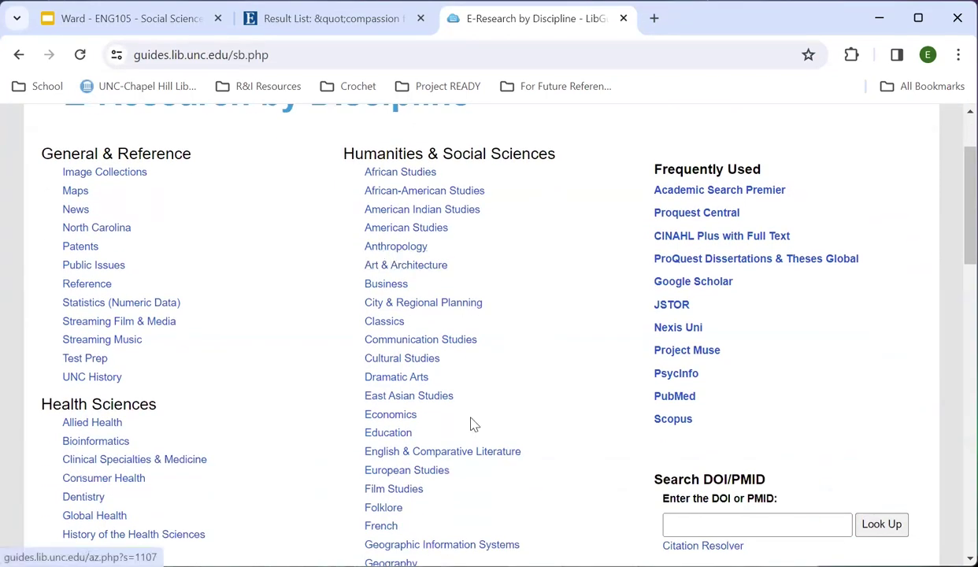
{"action": "scroll", "coordinate": [471, 425], "scroll_direction": "down", "scroll_amount": 8}
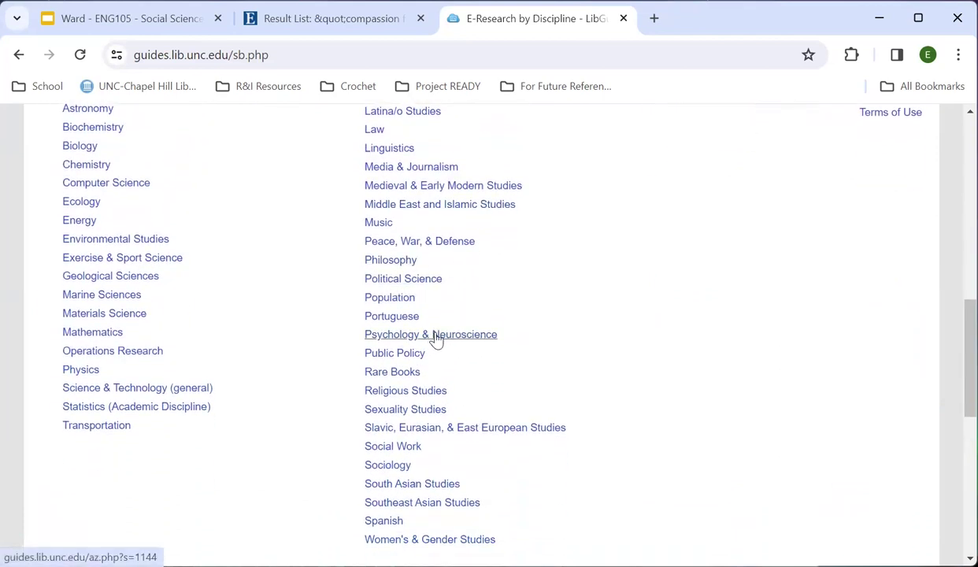
{"action": "scroll", "coordinate": [436, 337], "scroll_direction": "down", "scroll_amount": 1}
{"action": "scroll", "coordinate": [435, 339], "scroll_direction": "down", "scroll_amount": 1}
{"action": "left_click", "coordinate": [401, 420]}
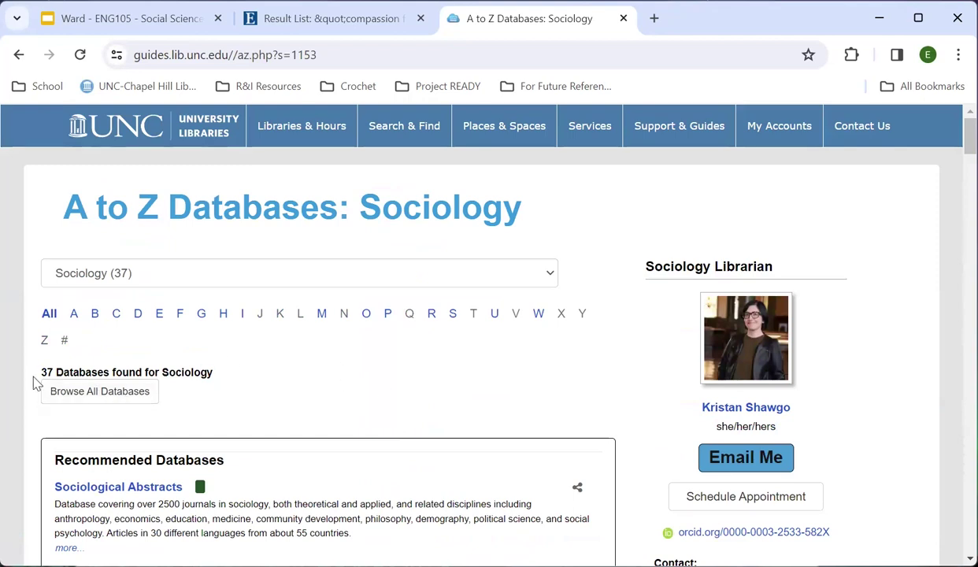
- Review the database count and Recommended Databases for Sociology, and open Sociological Abstracts
{"action": "left_click_drag", "start_coordinate": [34, 372], "coordinate": [243, 374]}
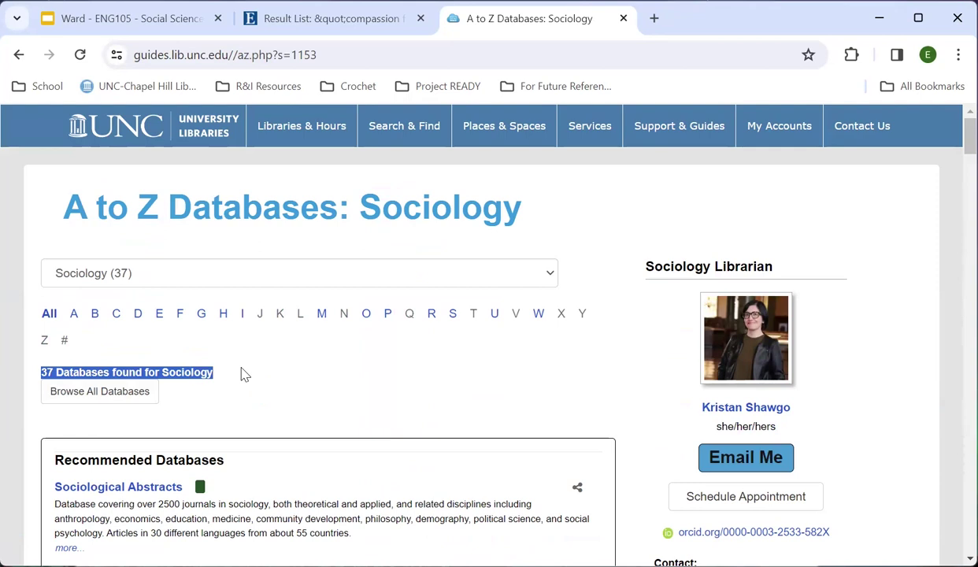
{"action": "scroll", "coordinate": [243, 375], "scroll_direction": "down", "scroll_amount": 1}
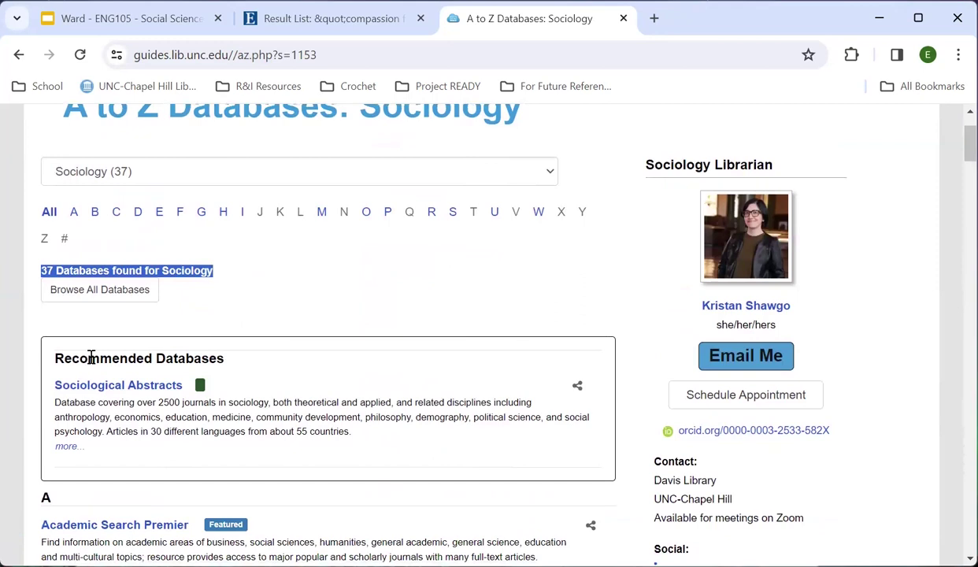
{"action": "left_click_drag", "start_coordinate": [55, 358], "coordinate": [265, 366]}
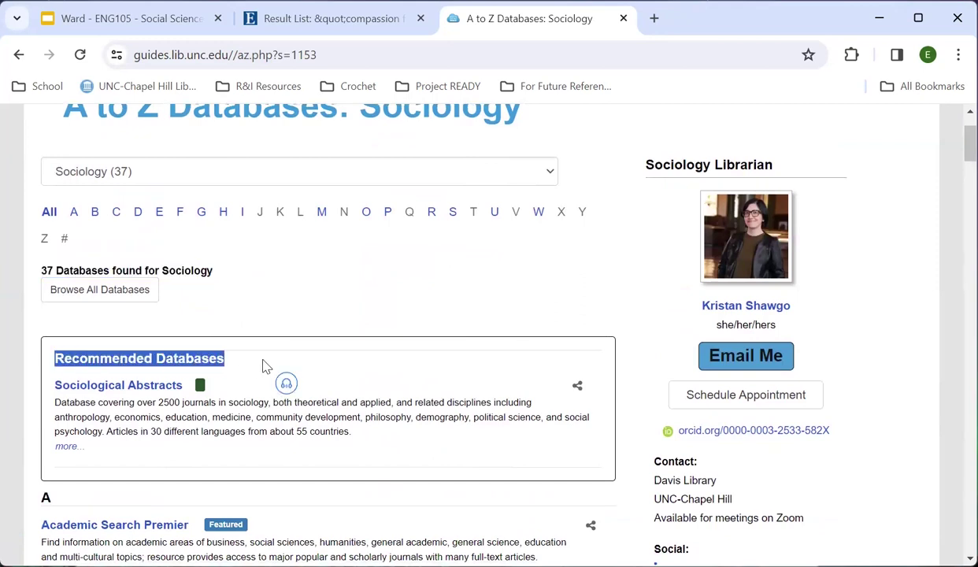
{"action": "left_click", "coordinate": [125, 386]}
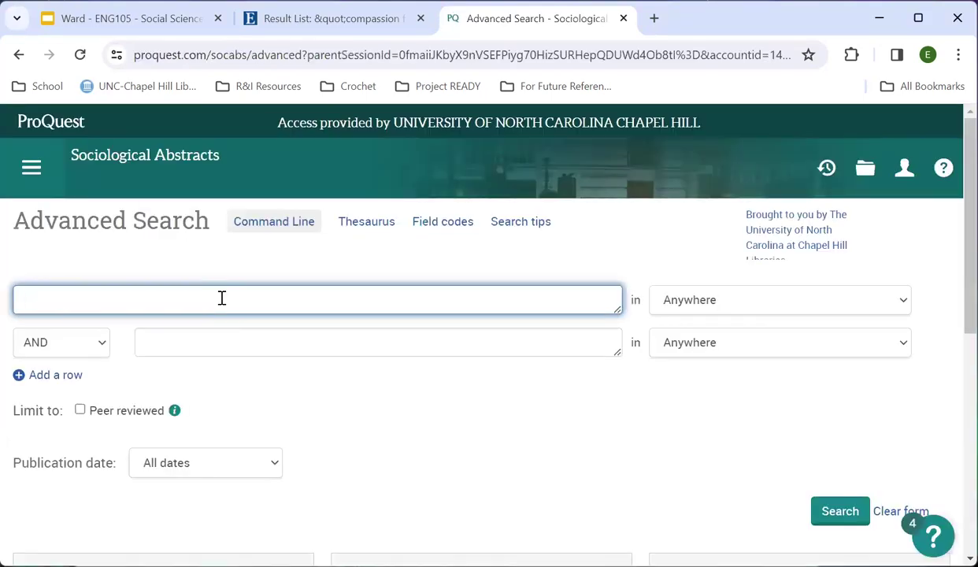
- Enter the exact phrase "indigenous education", in quotation marks, as the first advanced search term
{"action": "type", "text": "\""}
{"action": "type", "text": "indigenous"}
{"action": "left_click", "coordinate": [250, 288]}
{"action": "type", "text": "education\""}
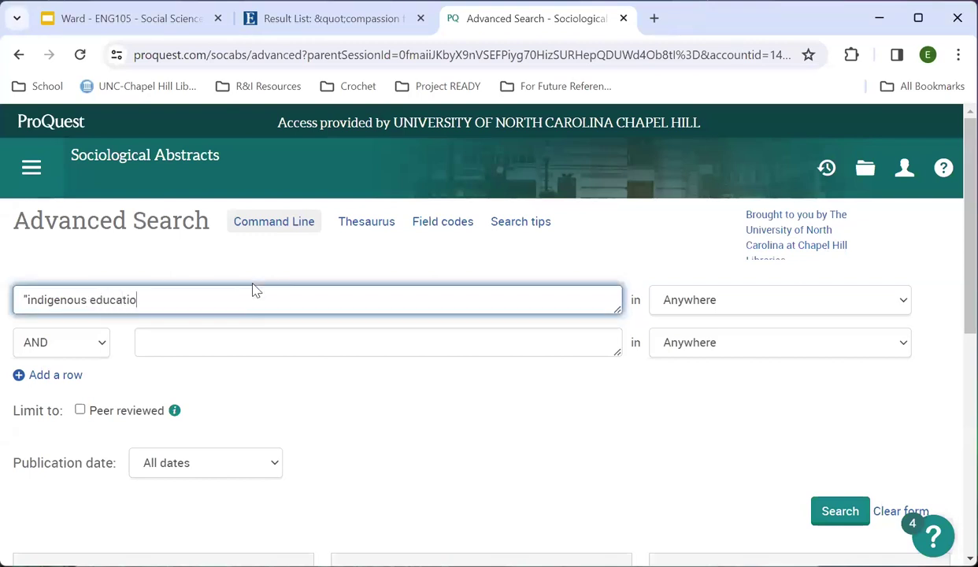
- Add the correctly spelled exact phrase "ethnic identity" as the second AND term, and limit the search to peer-reviewed sources
{"action": "left_click", "coordinate": [183, 345]}
{"action": "type", "text": "\""}
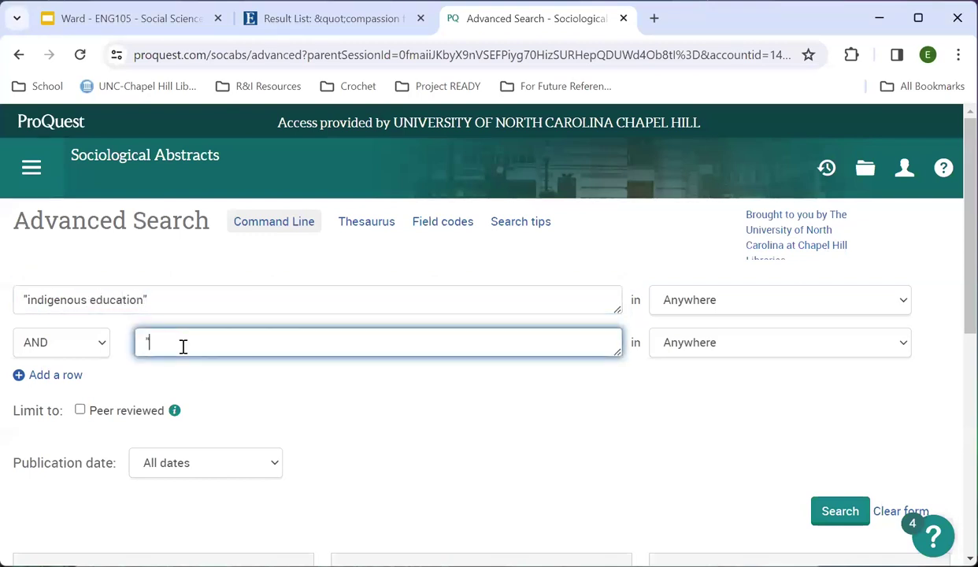
{"action": "type", "text": "ethnic identiy\""}
{"action": "left_click", "coordinate": [81, 411]}
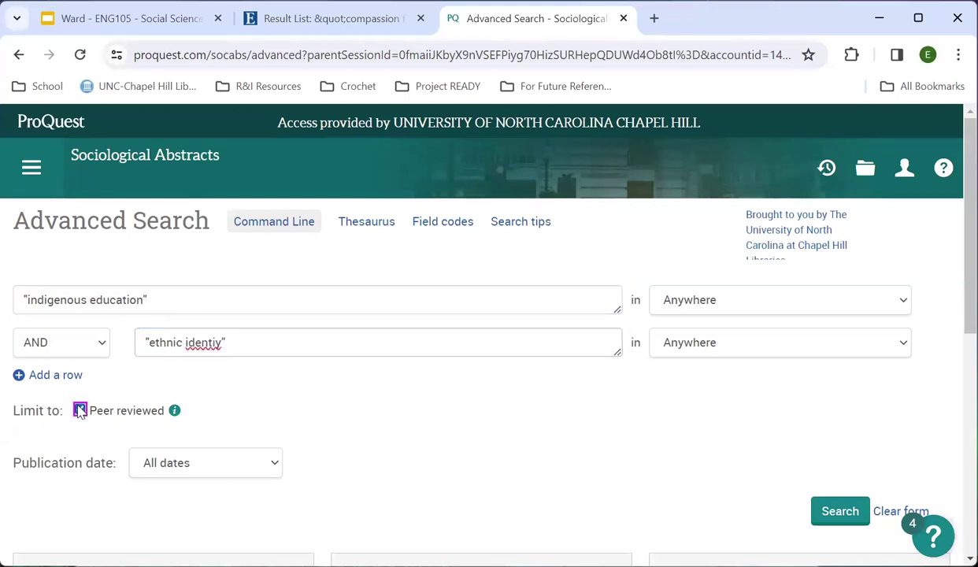
{"action": "left_click", "coordinate": [213, 342]}
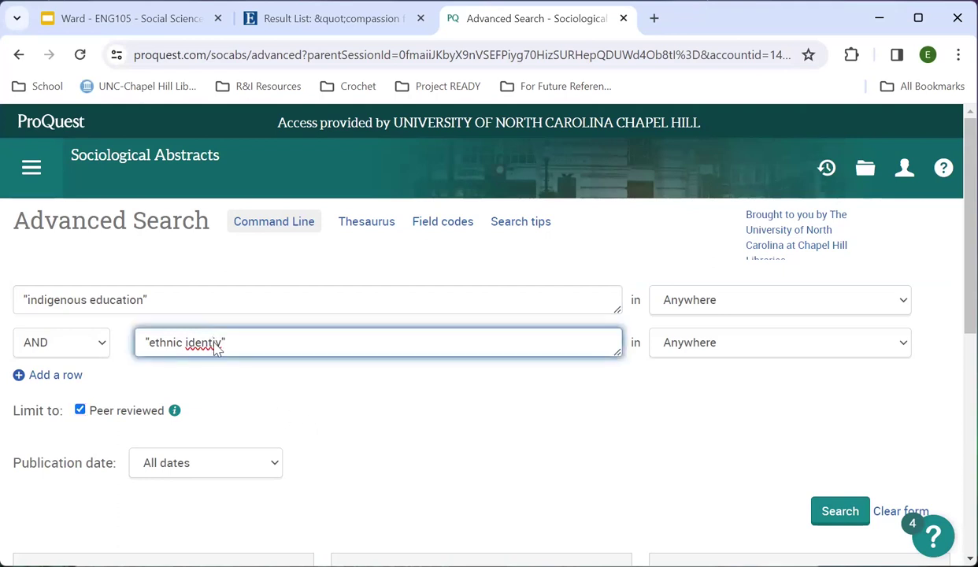
{"action": "right_click", "coordinate": [213, 343]}
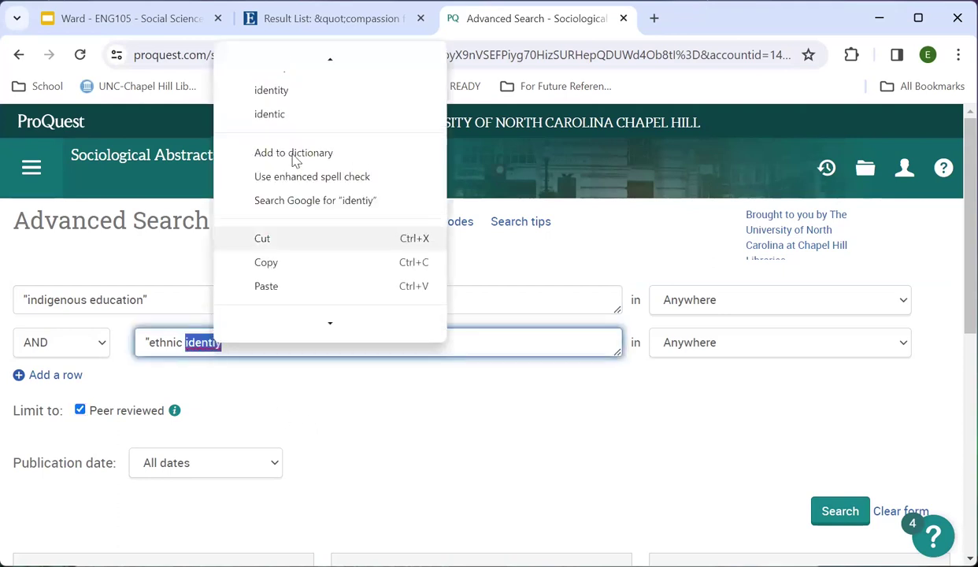
{"action": "left_click", "coordinate": [298, 98]}
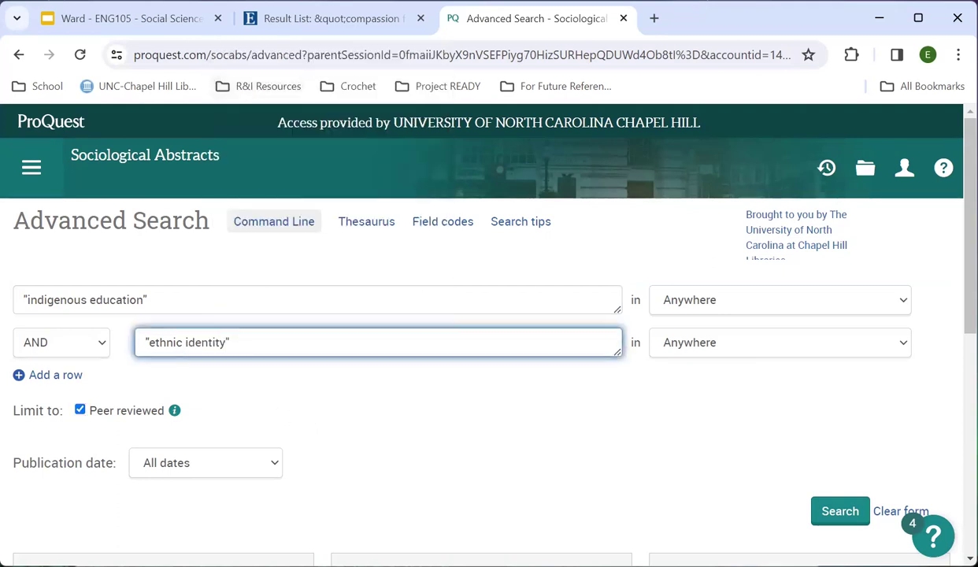
- Run the advanced search and look over the top of the results list
{"action": "left_click", "coordinate": [839, 511]}
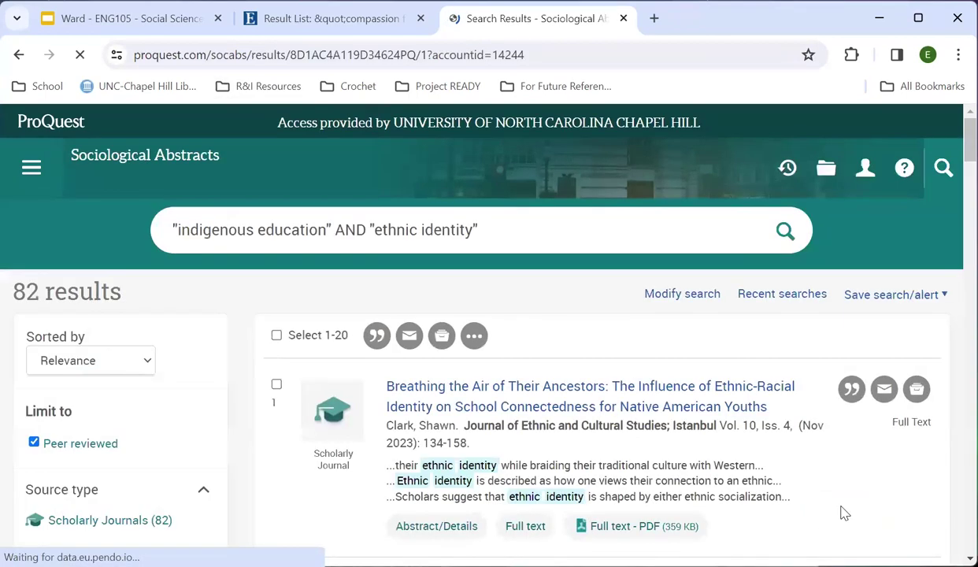
{"action": "left_click_drag", "start_coordinate": [324, 336], "coordinate": [576, 261]}
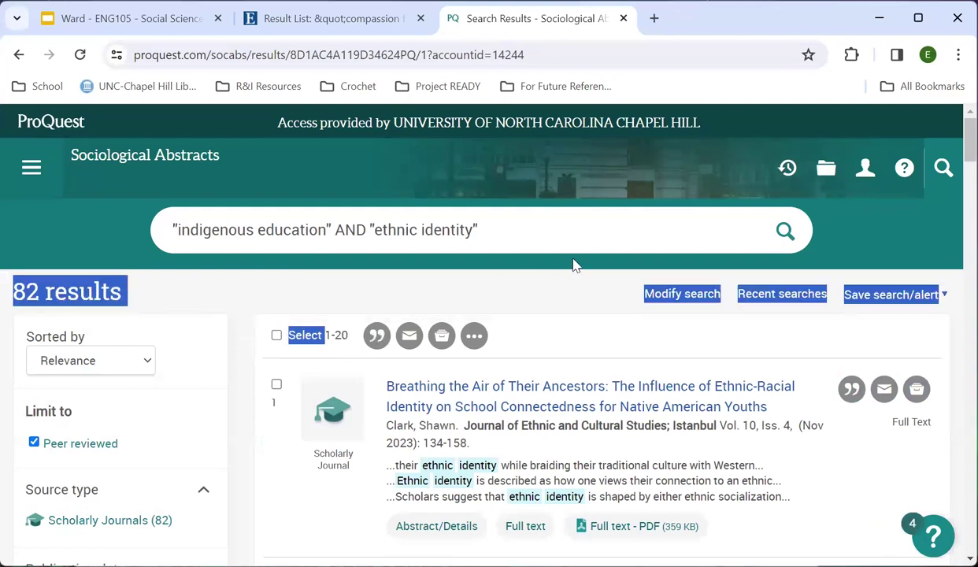
{"action": "left_click", "coordinate": [560, 300]}
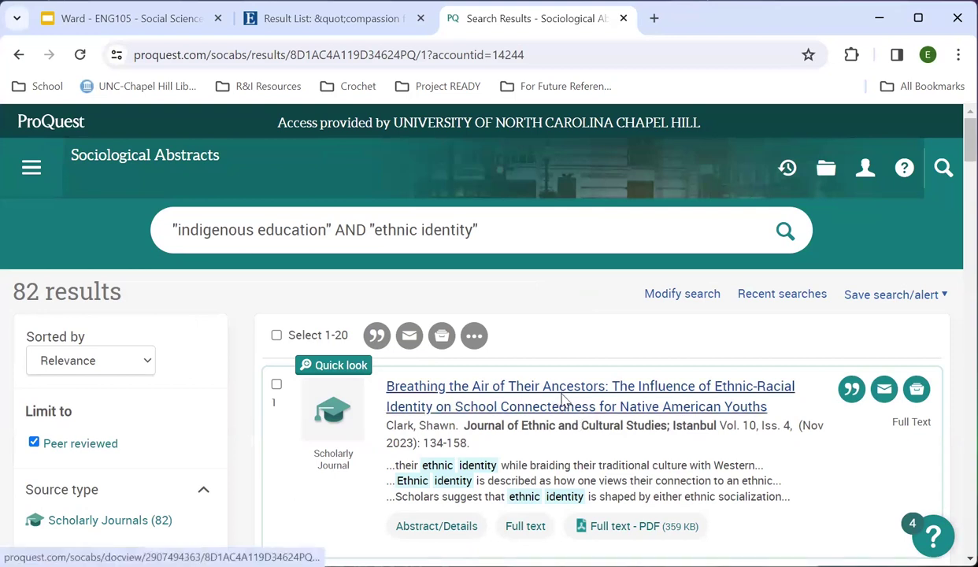
- Open the first result, "Breathing the Air of Their Ancestors", in a new browser tab and switch to it
{"action": "scroll", "coordinate": [544, 341], "scroll_direction": "down", "scroll_amount": 1}
{"action": "right_click", "coordinate": [541, 341]}
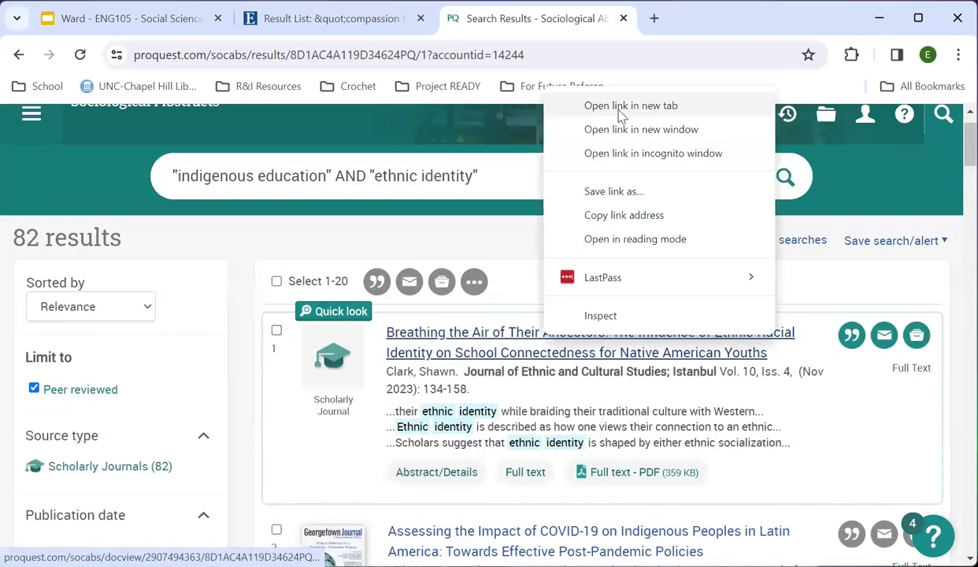
{"action": "left_click", "coordinate": [620, 108]}
{"action": "key", "text": "ctrl+Tab"}
- Examine the article's abstract, full text, keywords, suggested sources and subject indexing terms
{"action": "scroll", "coordinate": [451, 344], "scroll_direction": "down", "scroll_amount": 5}
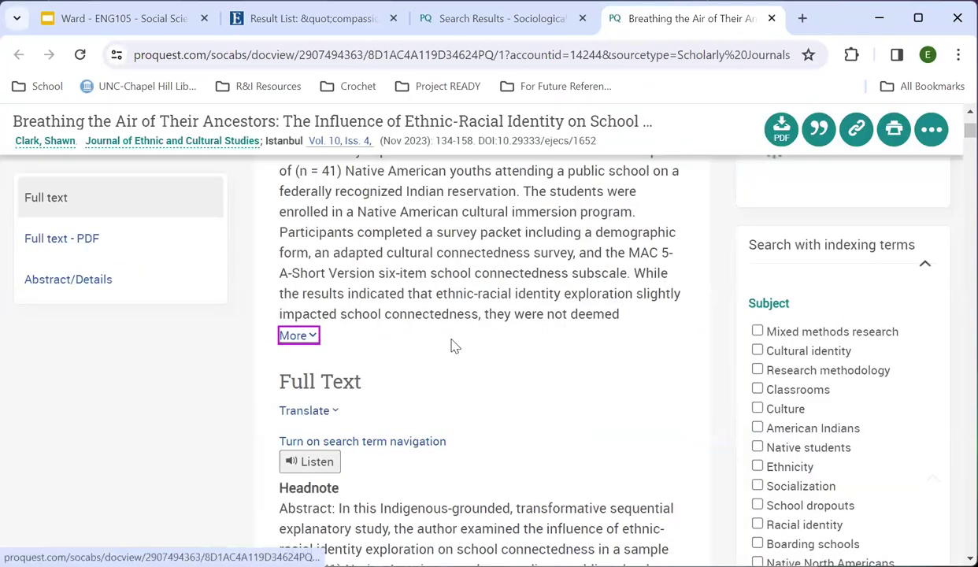
{"action": "scroll", "coordinate": [405, 285], "scroll_direction": "up", "scroll_amount": 1}
{"action": "scroll", "coordinate": [406, 288], "scroll_direction": "up", "scroll_amount": 2}
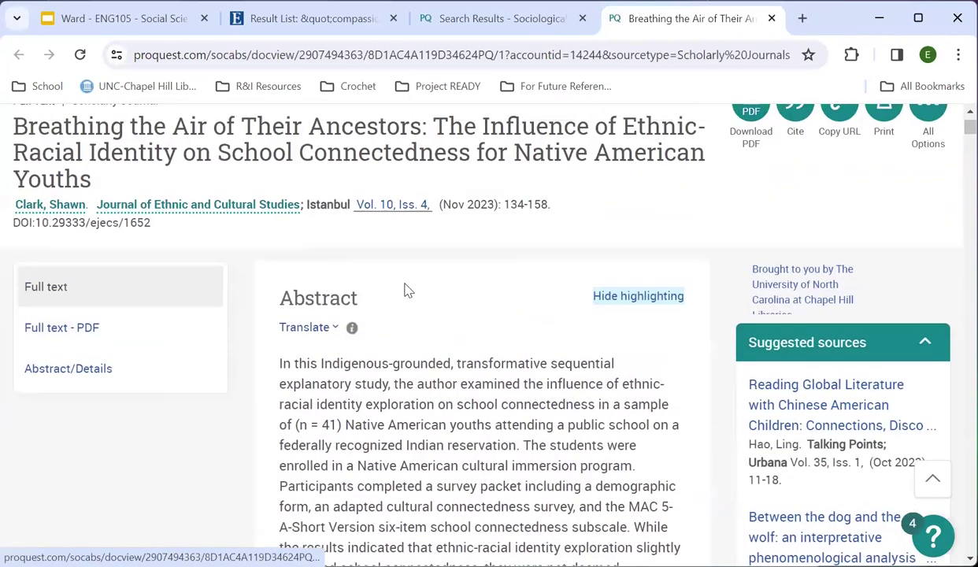
{"action": "scroll", "coordinate": [405, 290], "scroll_direction": "up", "scroll_amount": 1}
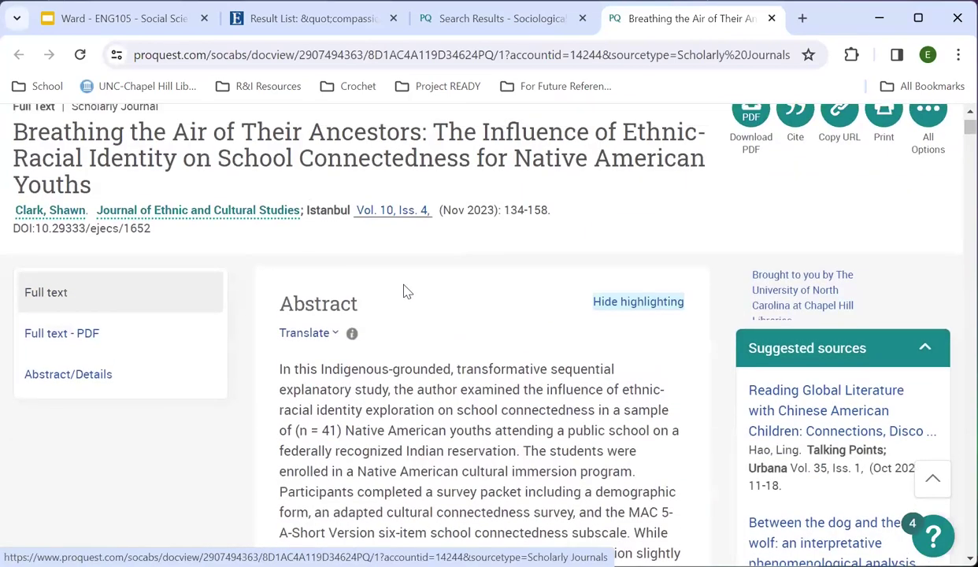
{"action": "scroll", "coordinate": [498, 388], "scroll_direction": "down", "scroll_amount": 3}
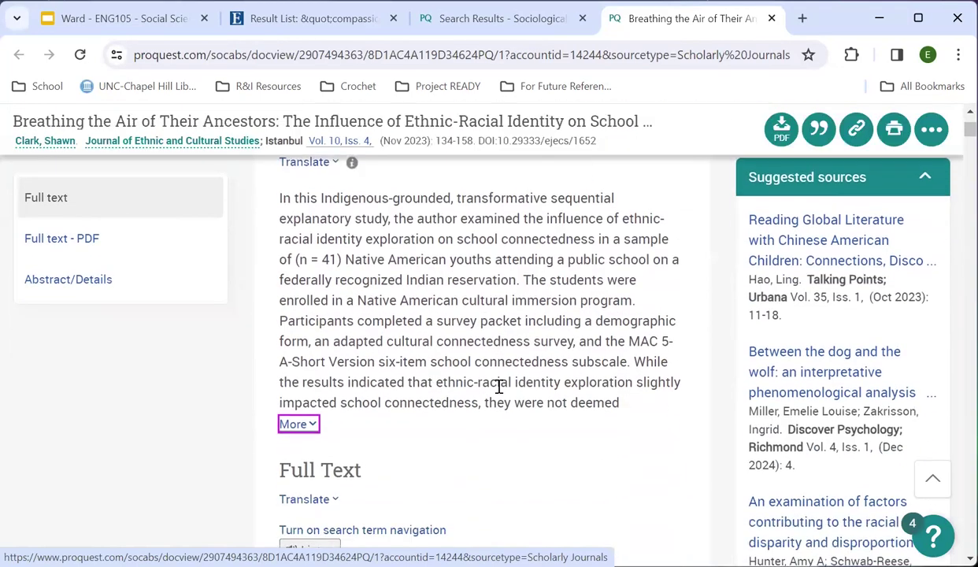
{"action": "scroll", "coordinate": [499, 387], "scroll_direction": "down", "scroll_amount": 3}
{"action": "scroll", "coordinate": [497, 394], "scroll_direction": "down", "scroll_amount": 8}
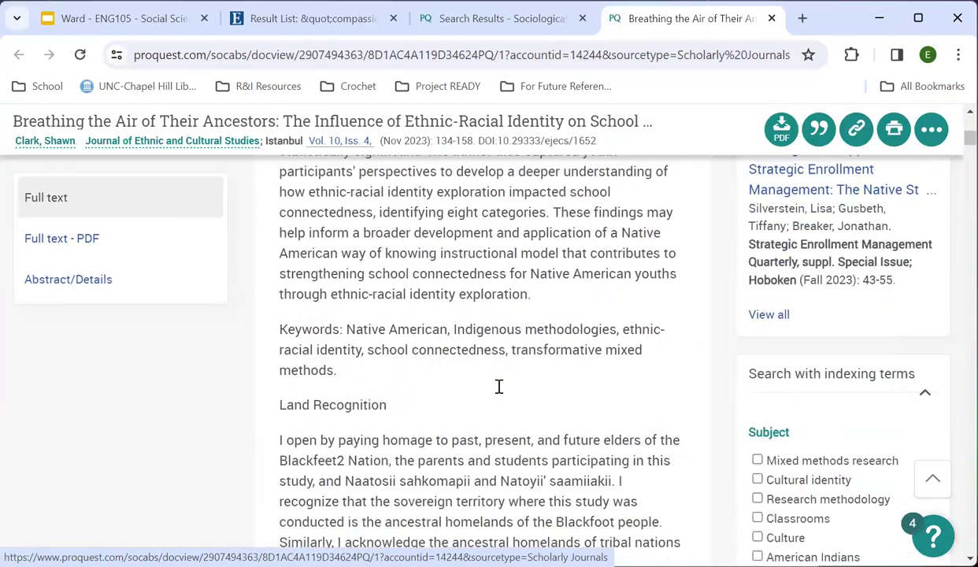
{"action": "scroll", "coordinate": [496, 382], "scroll_direction": "down", "scroll_amount": 3}
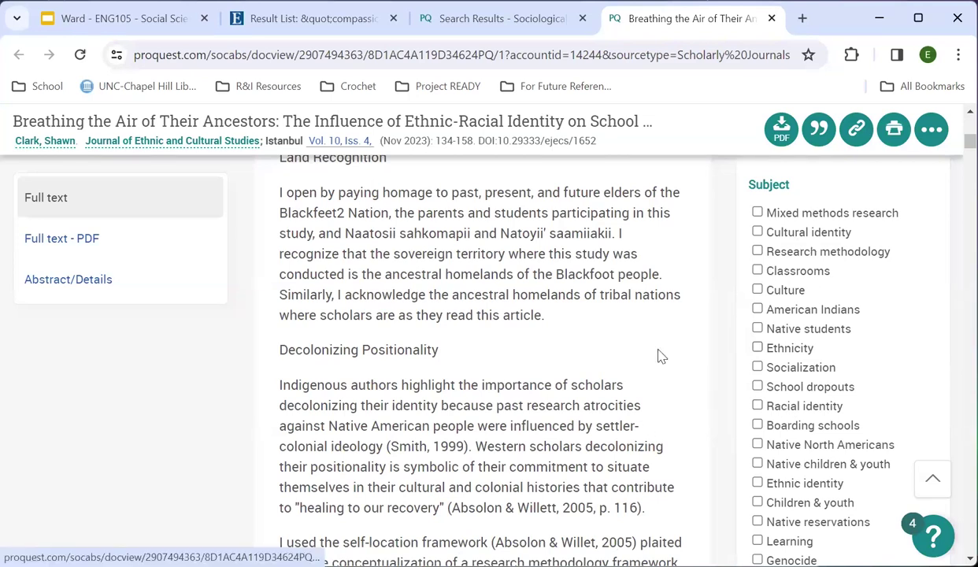
{"action": "scroll", "coordinate": [660, 355], "scroll_direction": "up", "scroll_amount": 1}
{"action": "scroll", "coordinate": [816, 370], "scroll_direction": "up", "scroll_amount": 10}
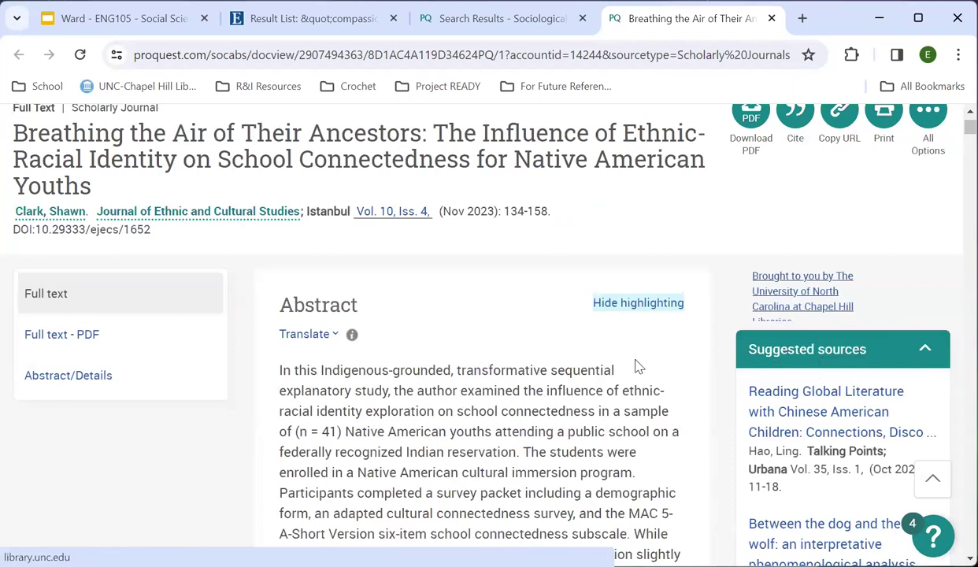
{"action": "scroll", "coordinate": [637, 366], "scroll_direction": "down", "scroll_amount": 1}
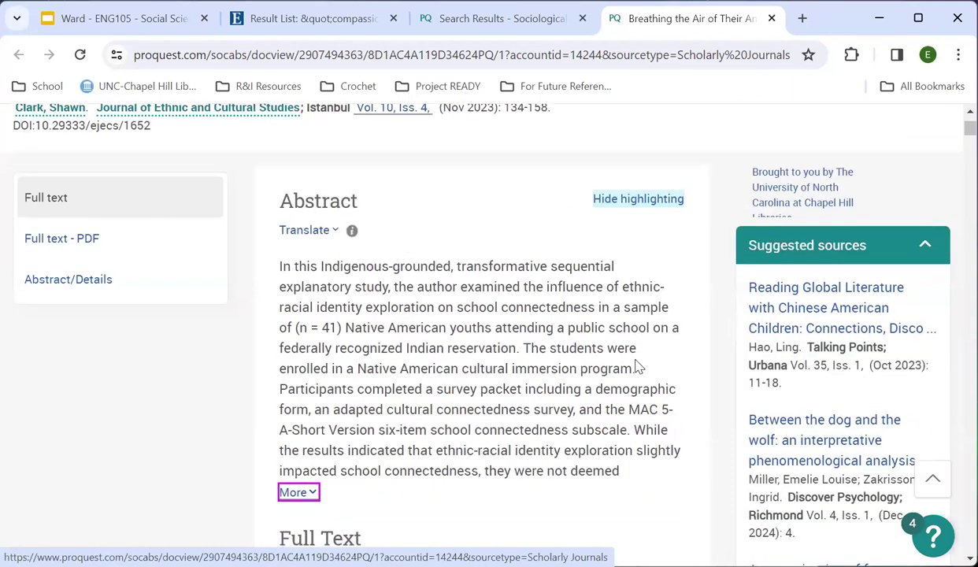
{"action": "scroll", "coordinate": [638, 366], "scroll_direction": "down", "scroll_amount": 1}
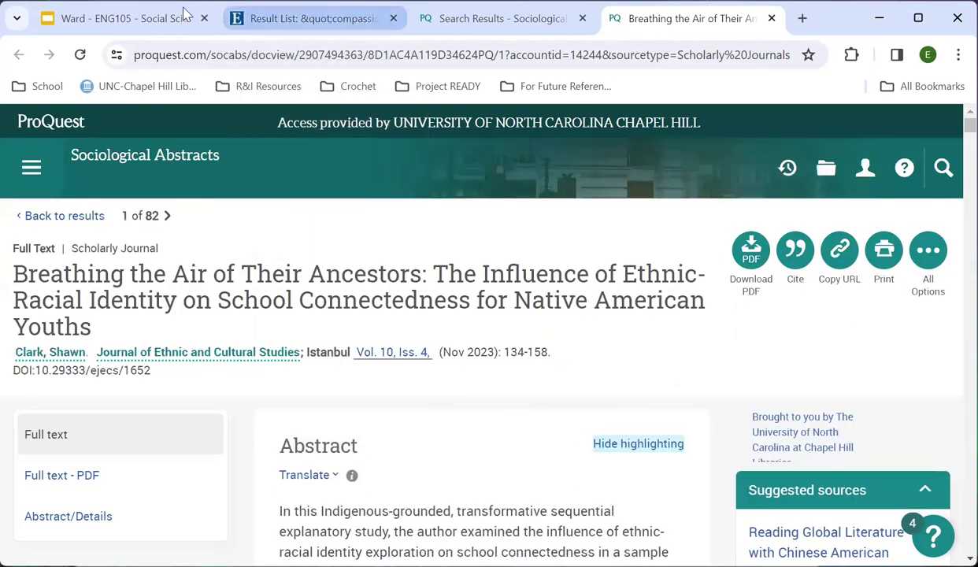
- Revisit the Subject Specific Databases slide, and load the UNC library homepage in the neighbouring browser tab
{"action": "key", "text": "ctrl+shift+Tab"}
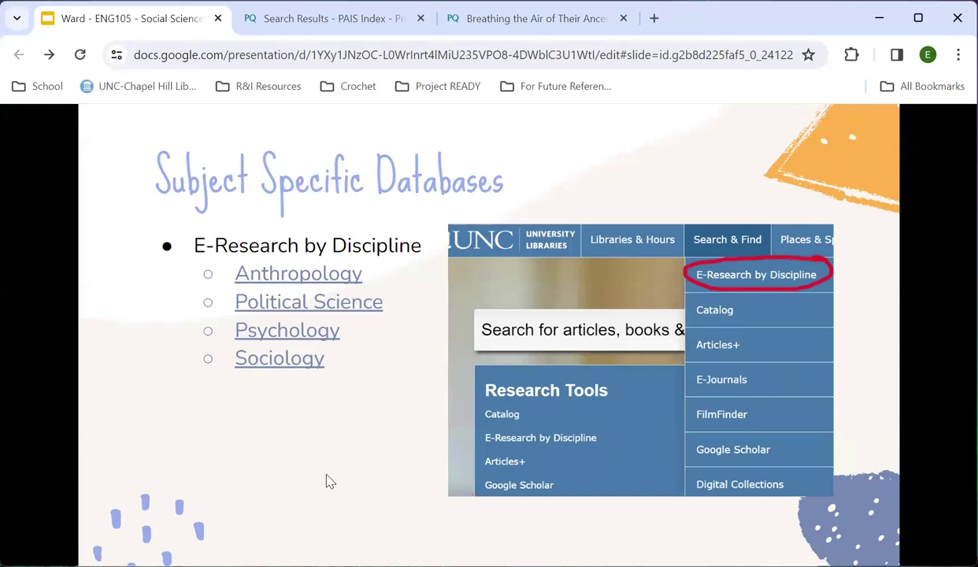
{"action": "left_click", "coordinate": [276, 16]}
{"action": "left_click", "coordinate": [134, 88]}
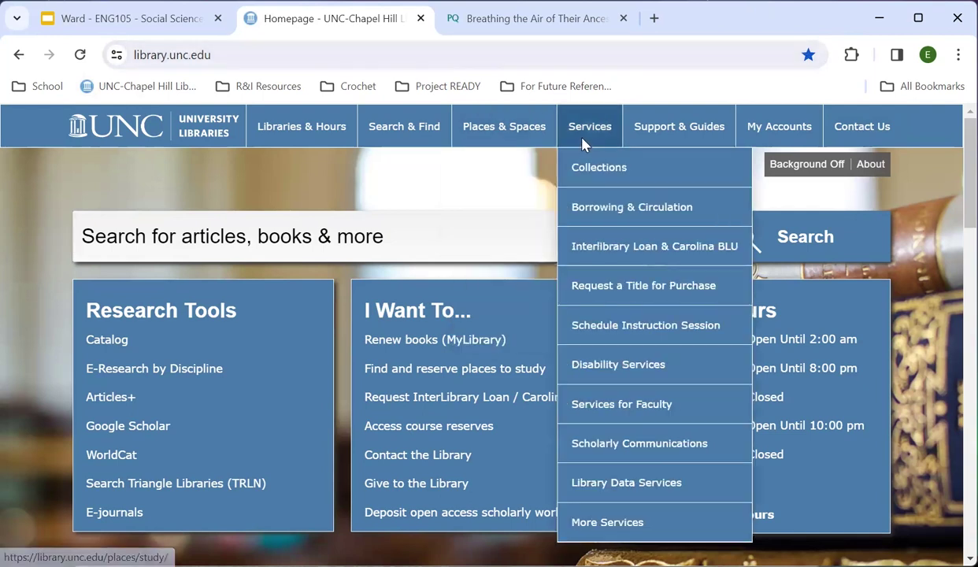
- Go to Schedule Research Consultations under Support & Guides and open the English 105/105i appointment page
{"action": "mouse_move", "coordinate": [660, 128]}
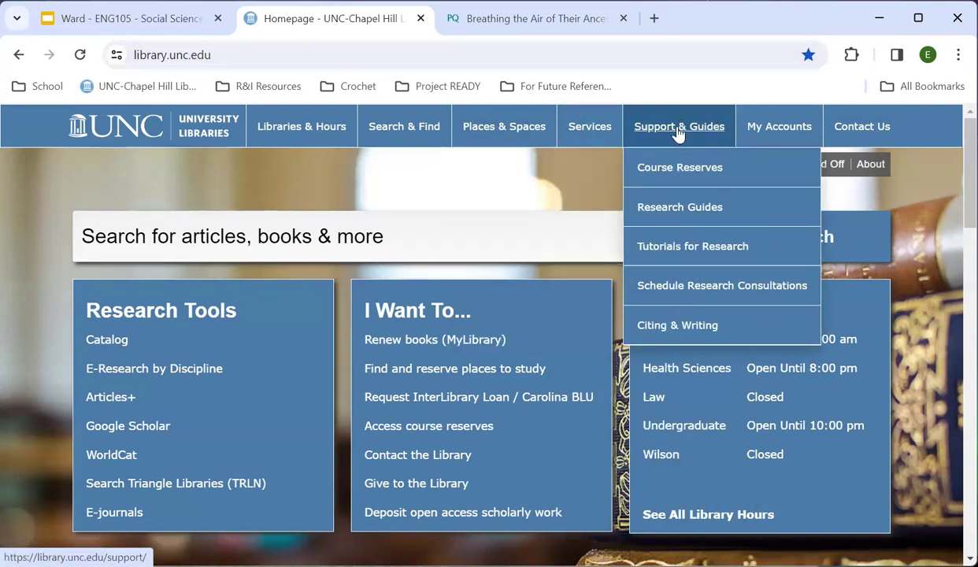
{"action": "left_click", "coordinate": [653, 291]}
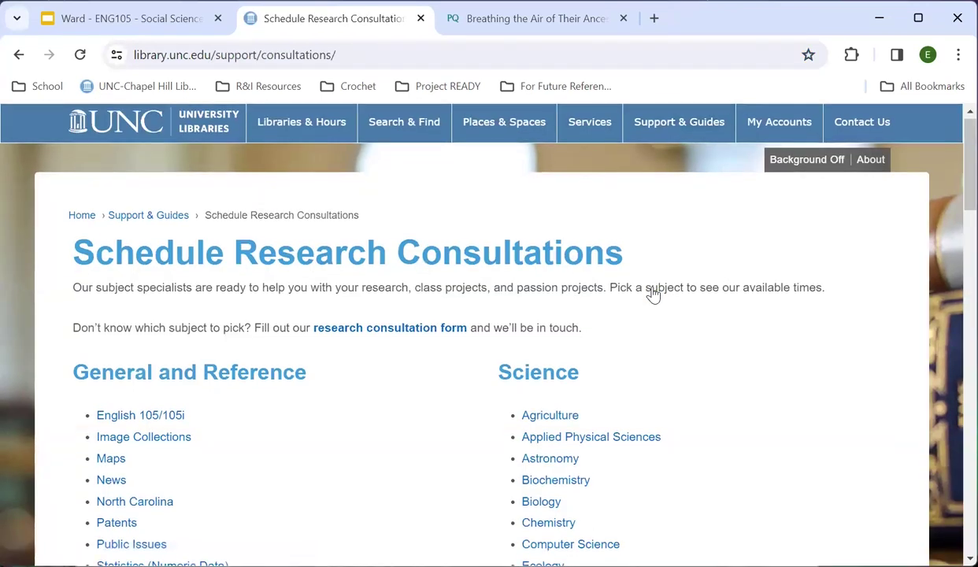
{"action": "left_click", "coordinate": [142, 416]}
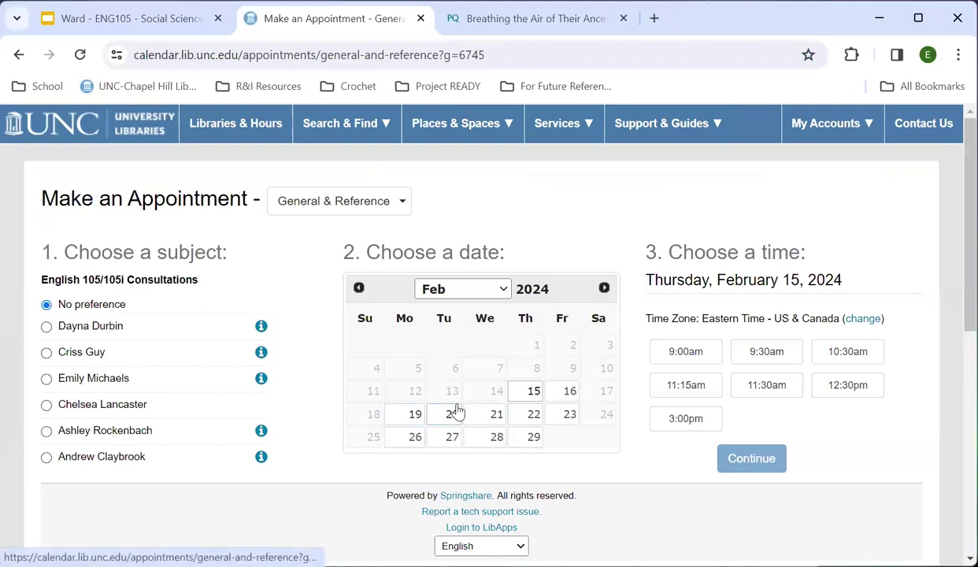
- Check the third listed librarian's appointment availability, restore No preference, and return to the Subject Specific Databases slide
{"action": "left_click", "coordinate": [46, 381]}
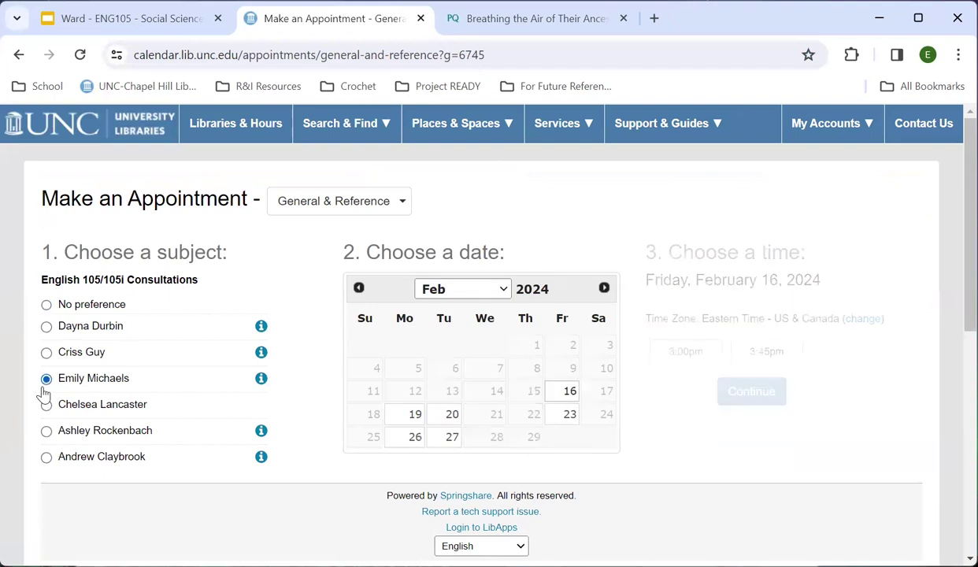
{"action": "left_click", "coordinate": [46, 304]}
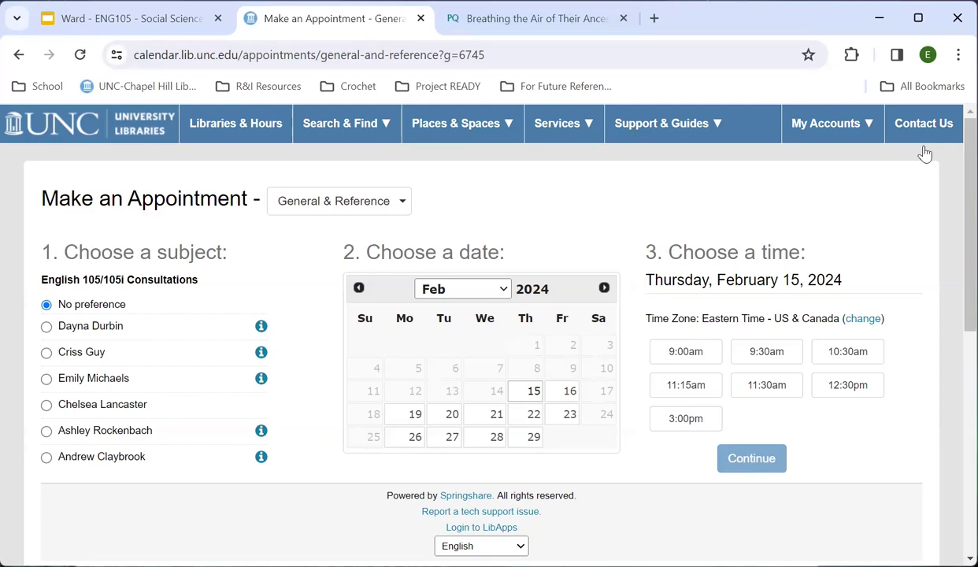
{"action": "mouse_move", "coordinate": [627, 127]}
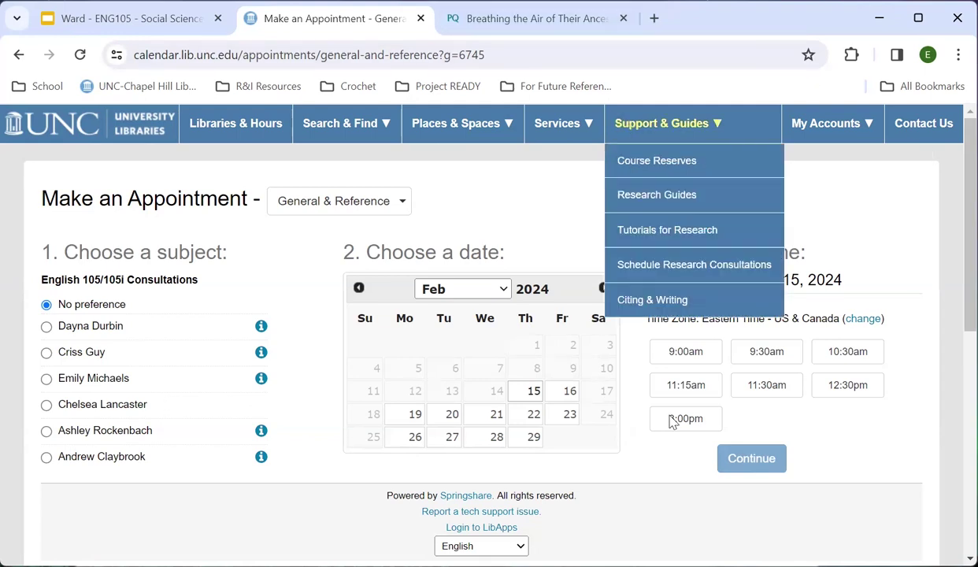
{"action": "key", "text": "ctrl+shift+Tab"}
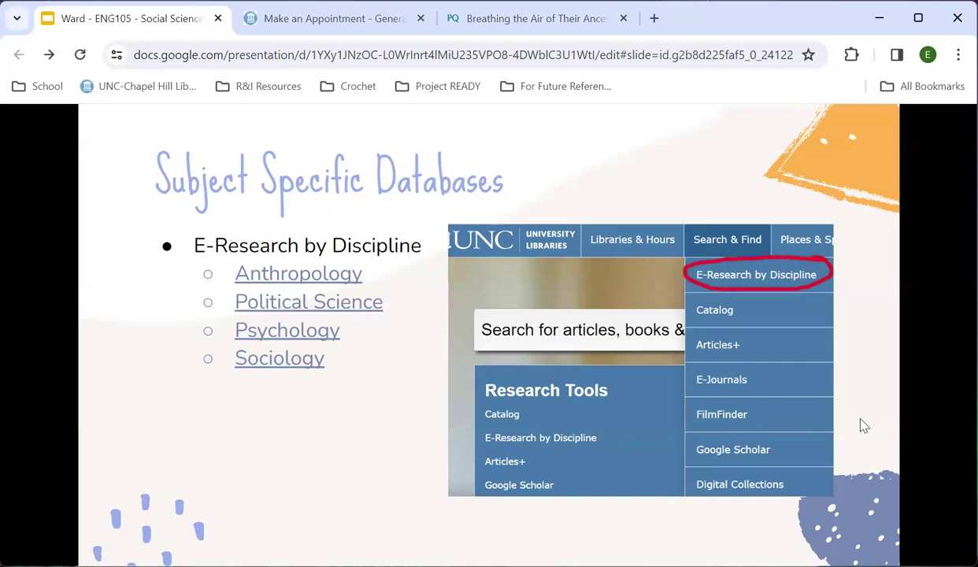